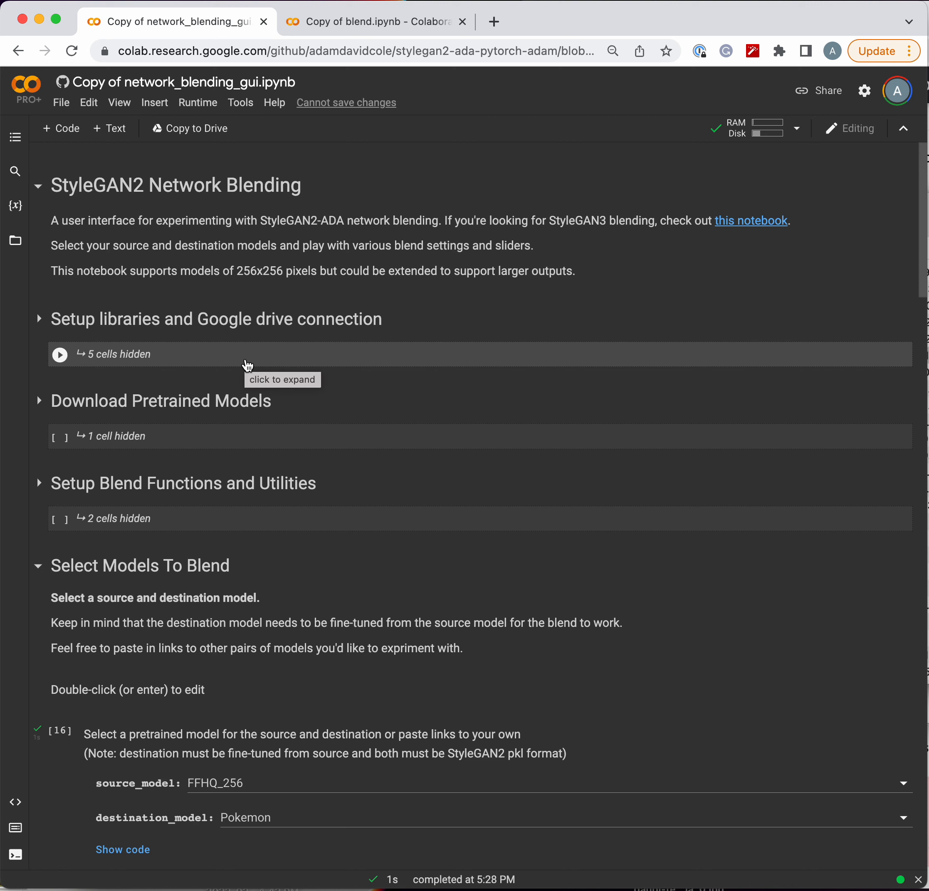
- Review the model selection settings and the code in the Optional: Training section, leaving that section collapsed
scroll(248, 364, "down", 5)
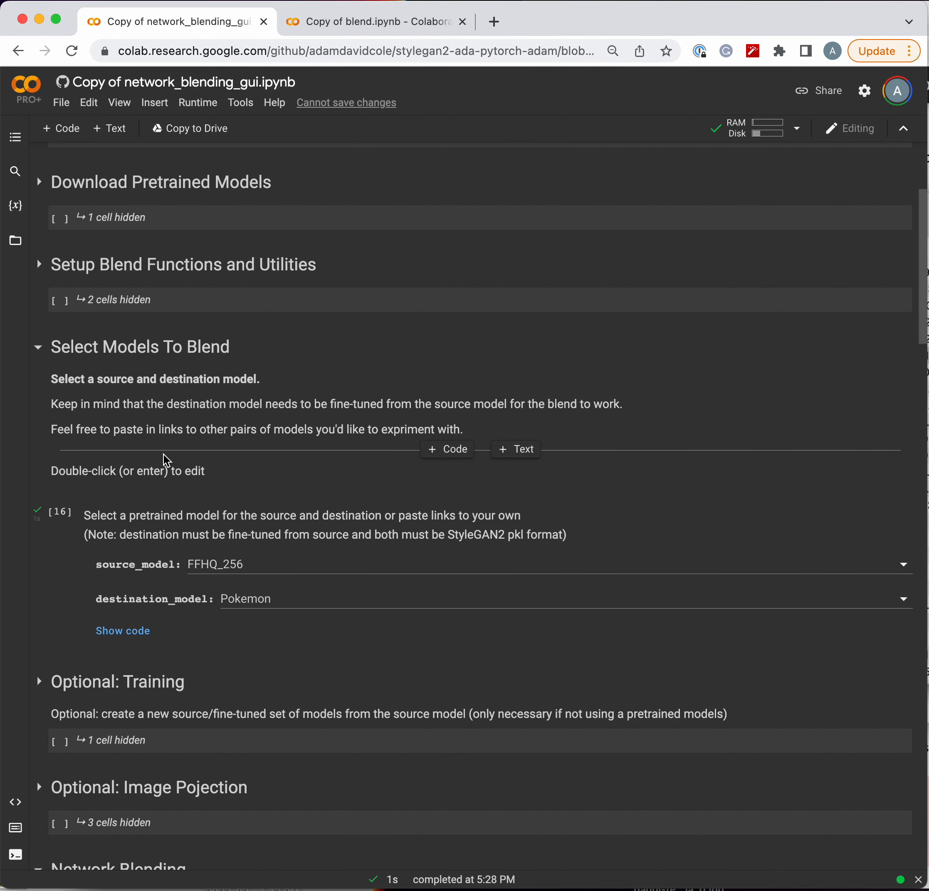
scroll(178, 506, "down", 1)
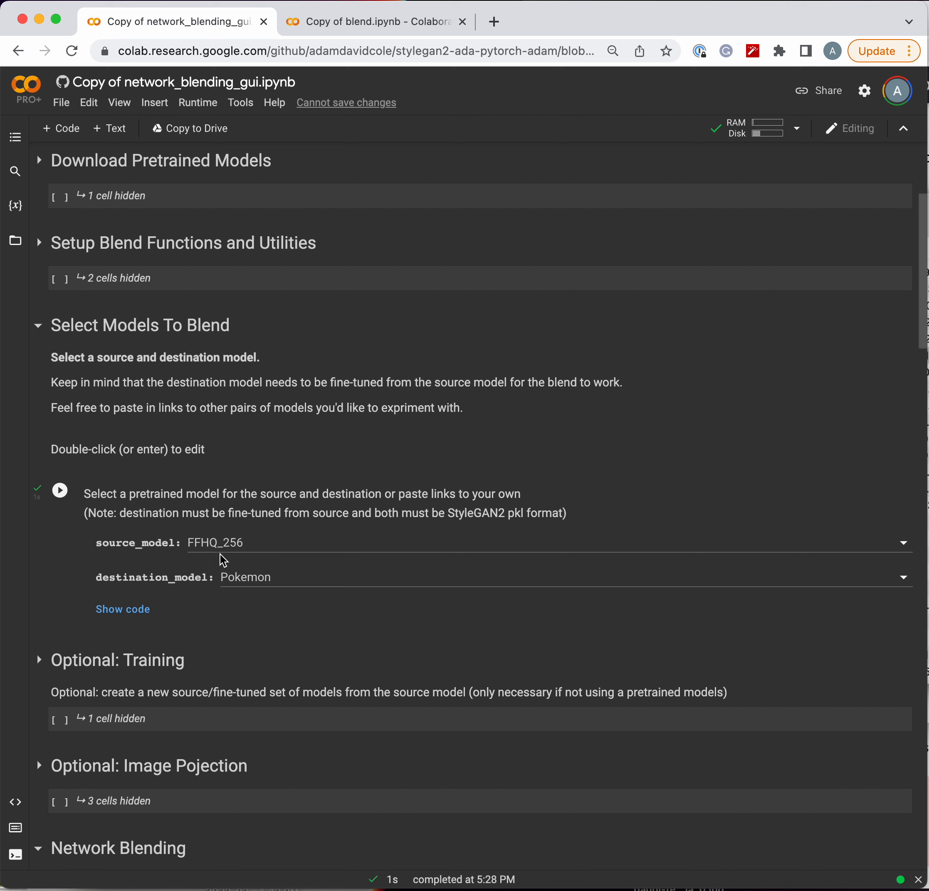
mouse_move(268, 636)
scroll(506, 580, "down", 2)
scroll(310, 721, "down", 6)
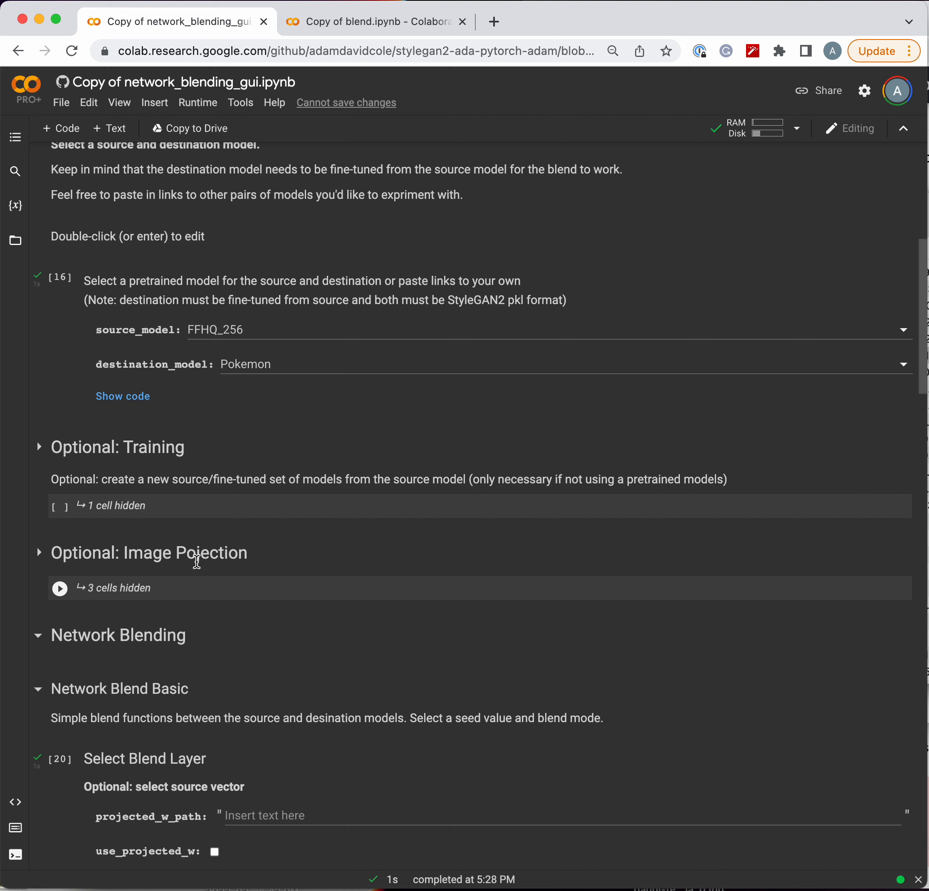
left_click(39, 448)
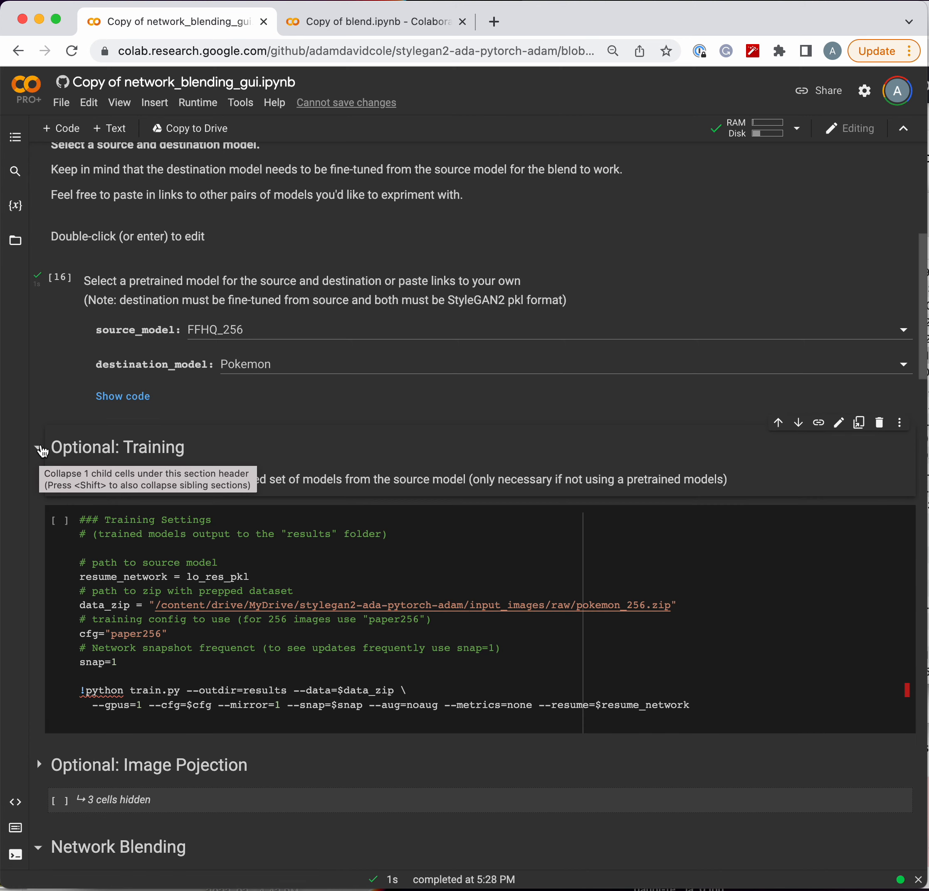
left_click(40, 449)
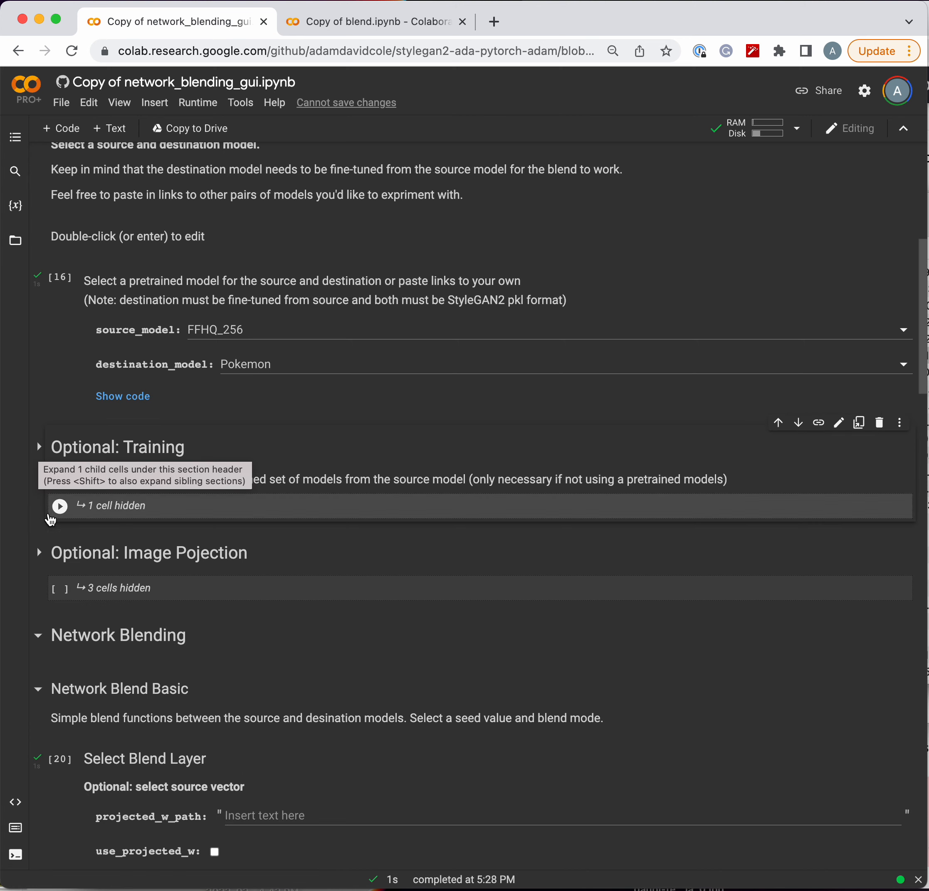
- Examine the face projection instructions and cells in the optional image projection section, collapsing the section when done
left_click(39, 554)
scroll(295, 639, "down", 6)
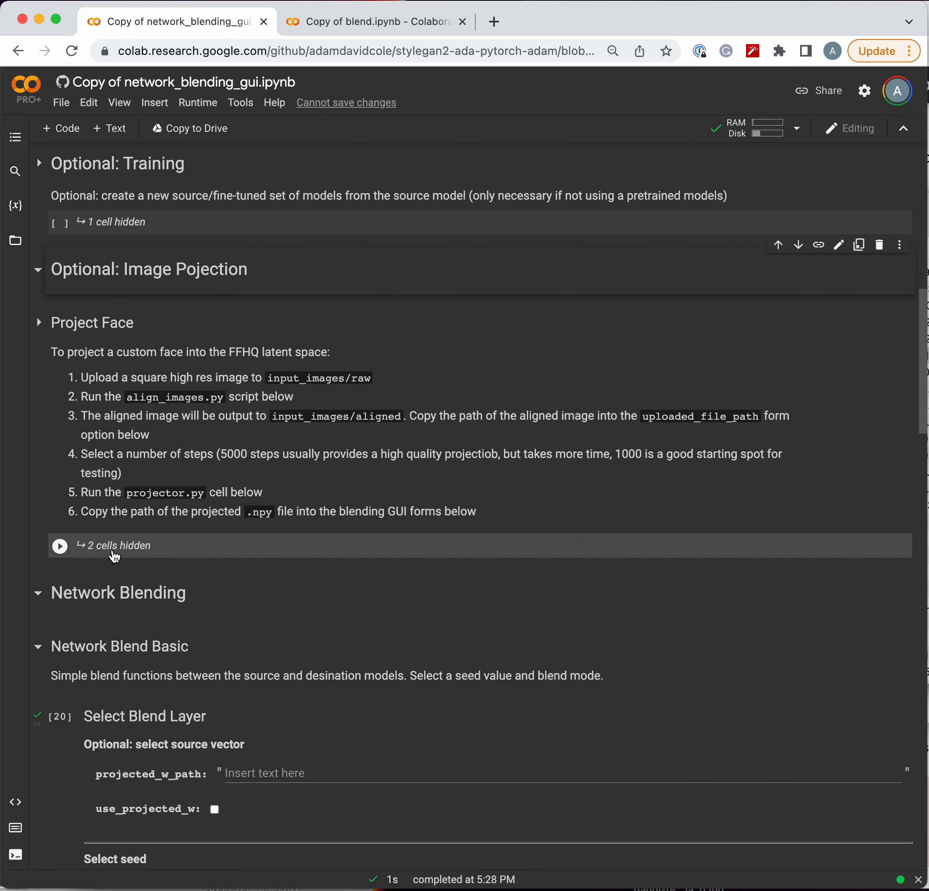
left_click(114, 546)
scroll(304, 731, "down", 5)
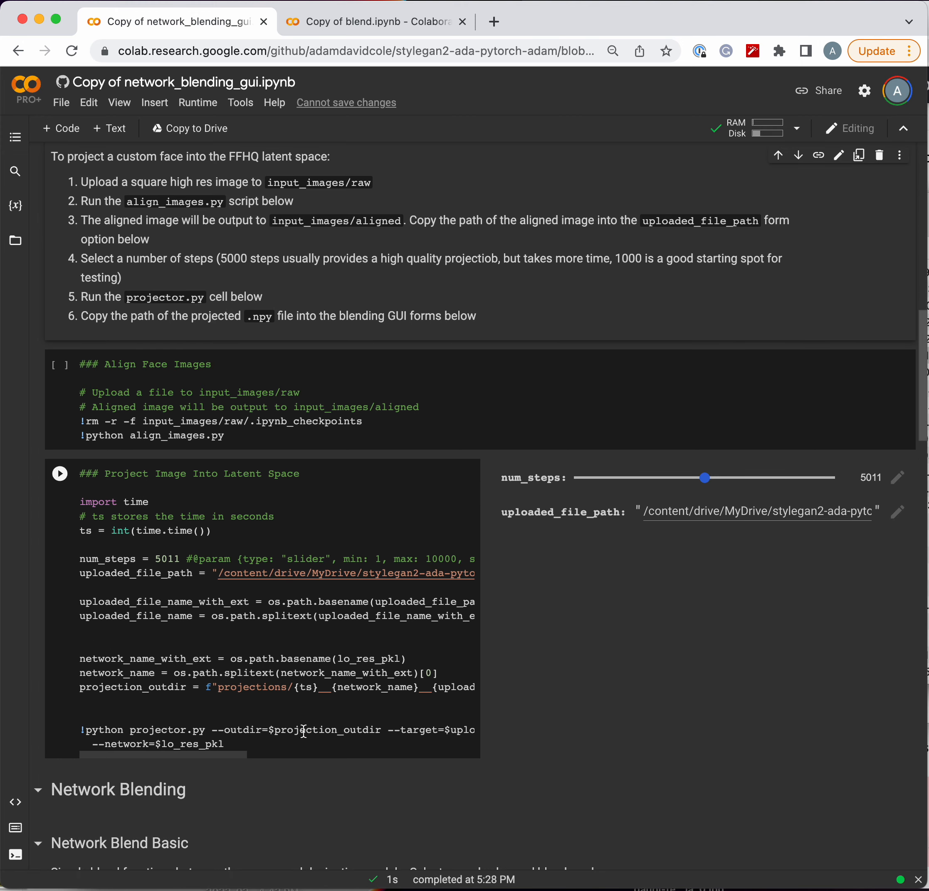
scroll(413, 508, "up", 1)
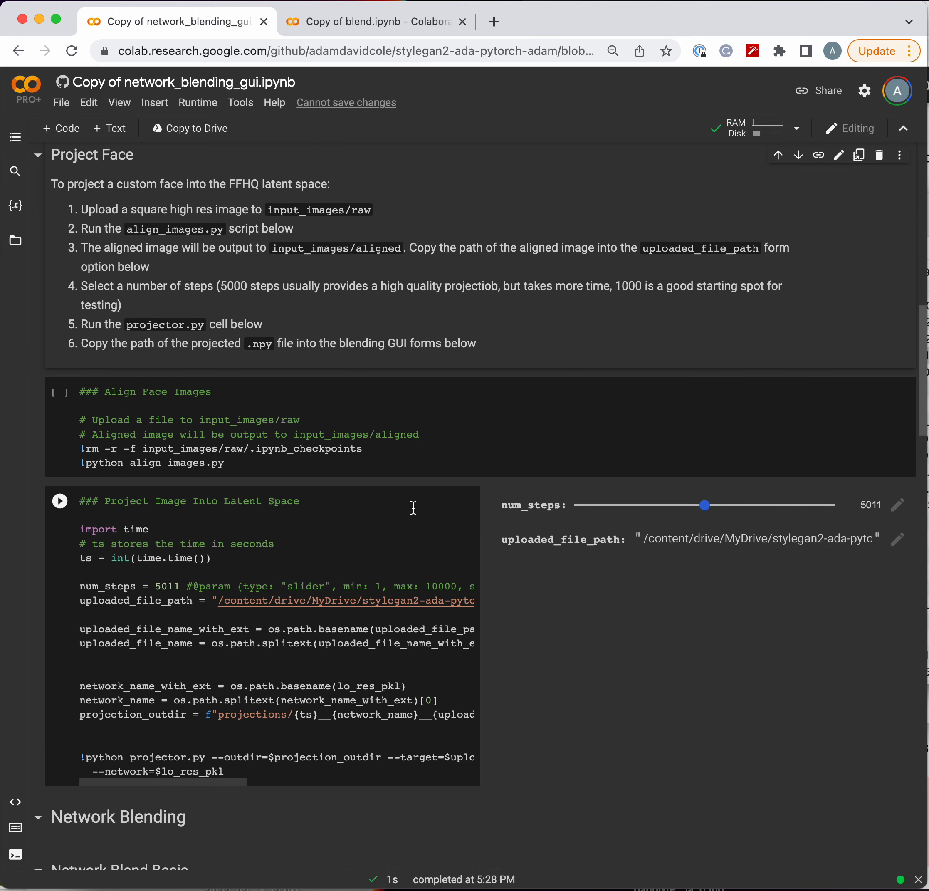
scroll(414, 508, "up", 1)
scroll(413, 508, "up", 3)
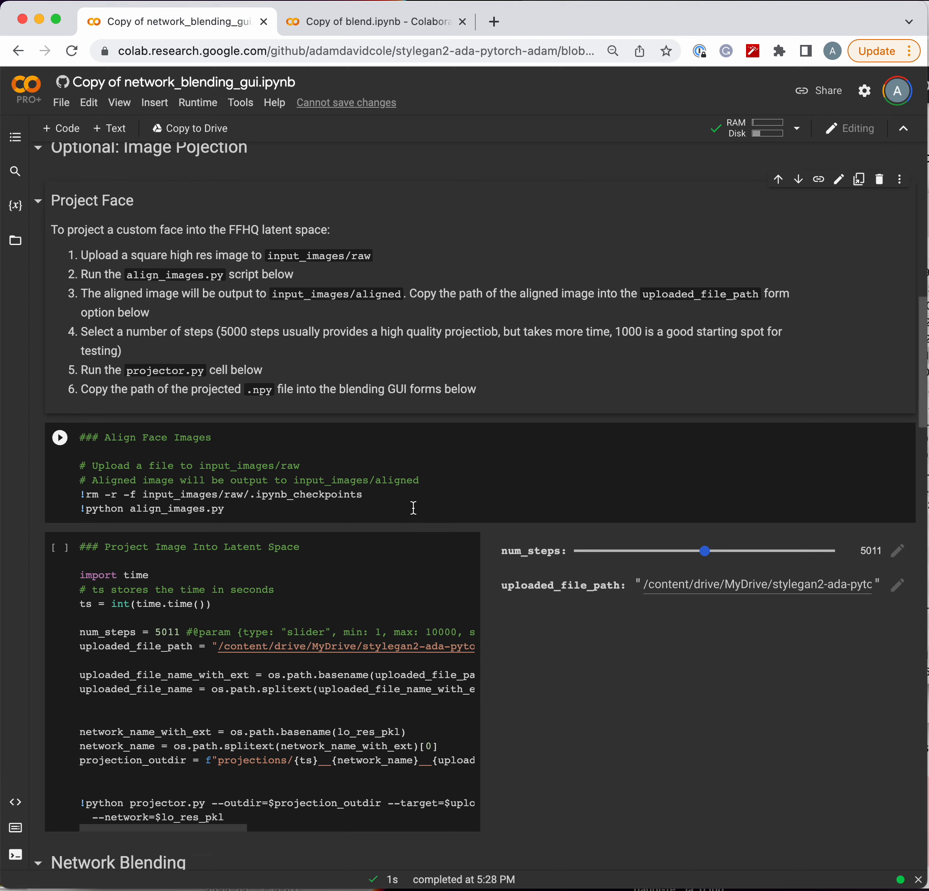
left_click(38, 176)
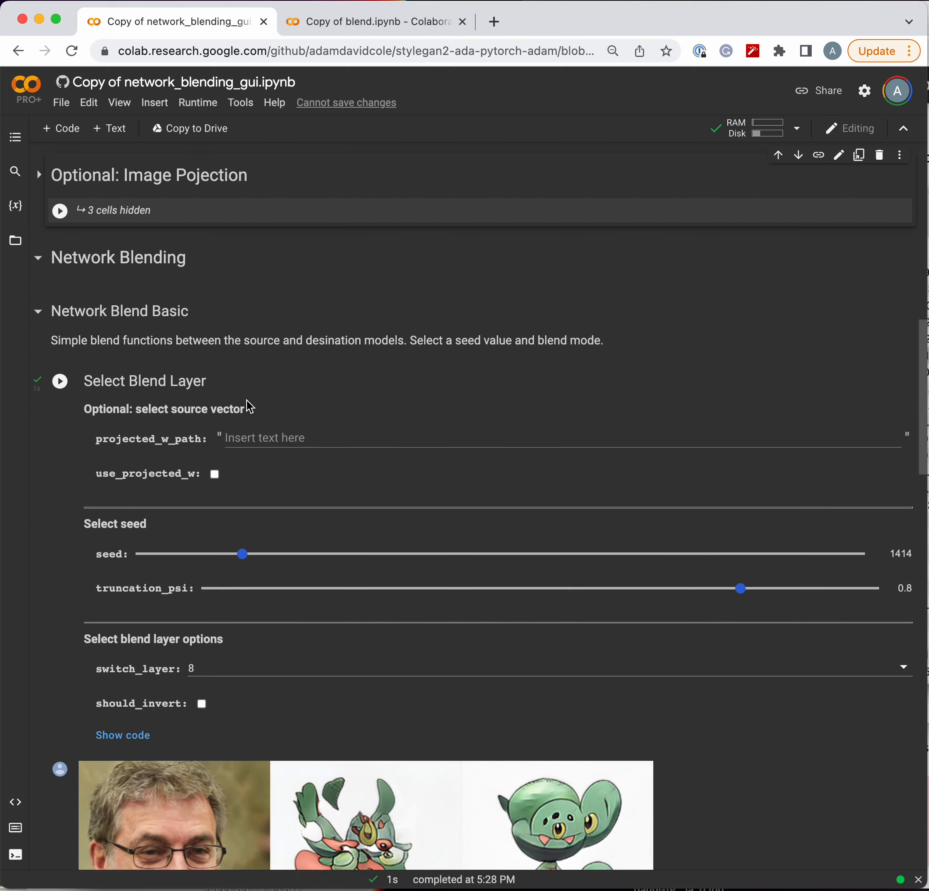
- Run the Select Blend Layer cell under Network Blend Basic and inspect its seed value
scroll(248, 401, "down", 5)
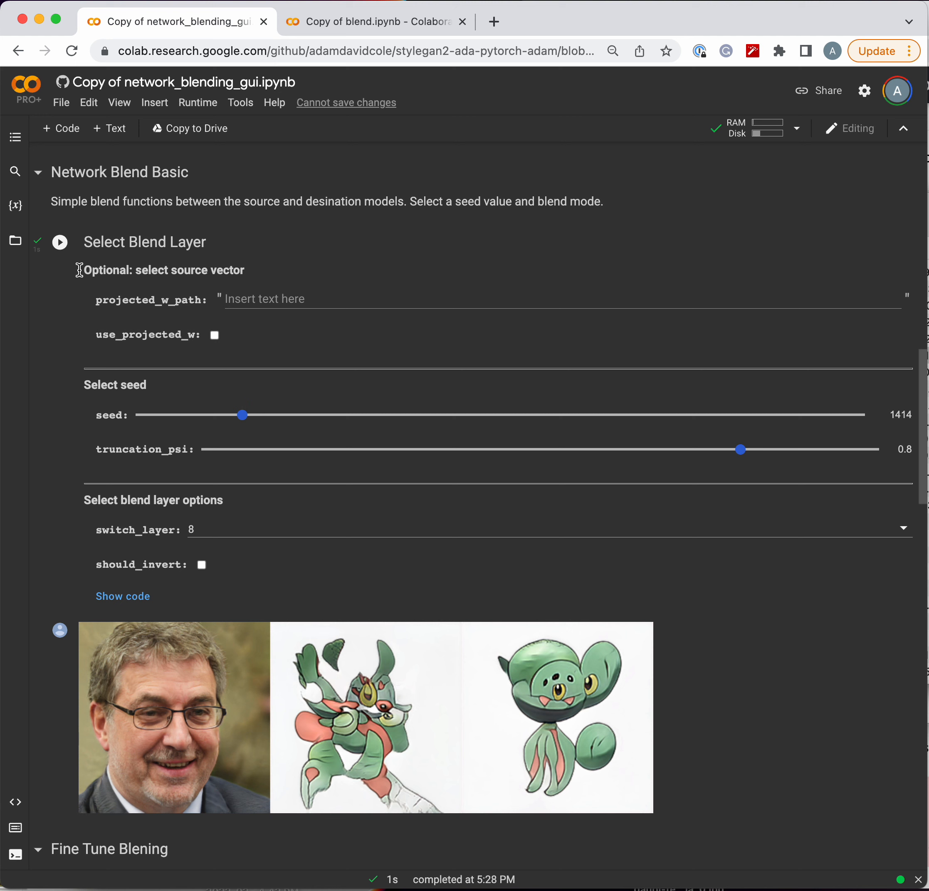
left_click(58, 257)
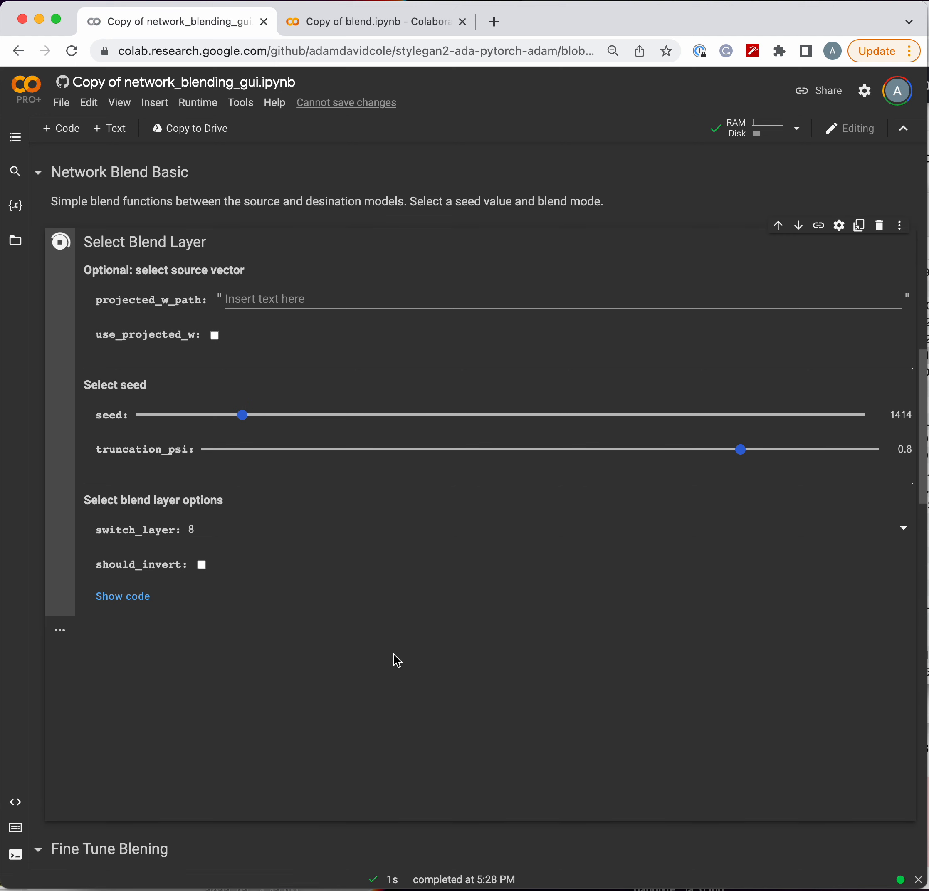
double_click(902, 414)
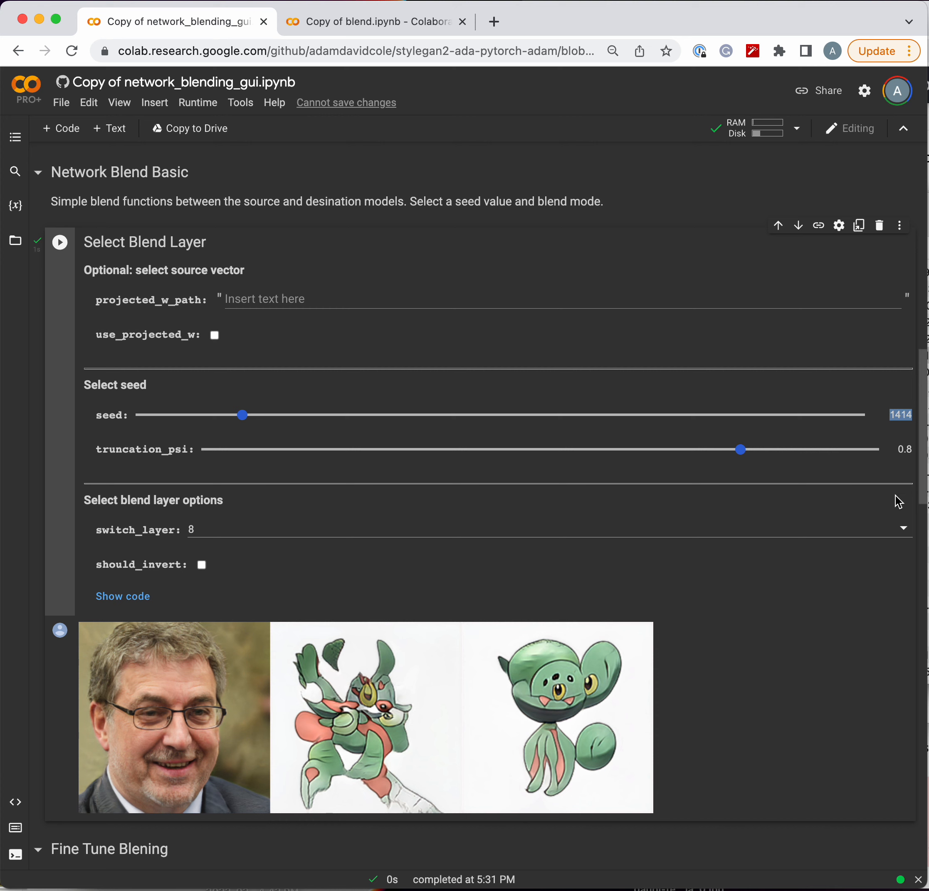
scroll(379, 617, "down", 1)
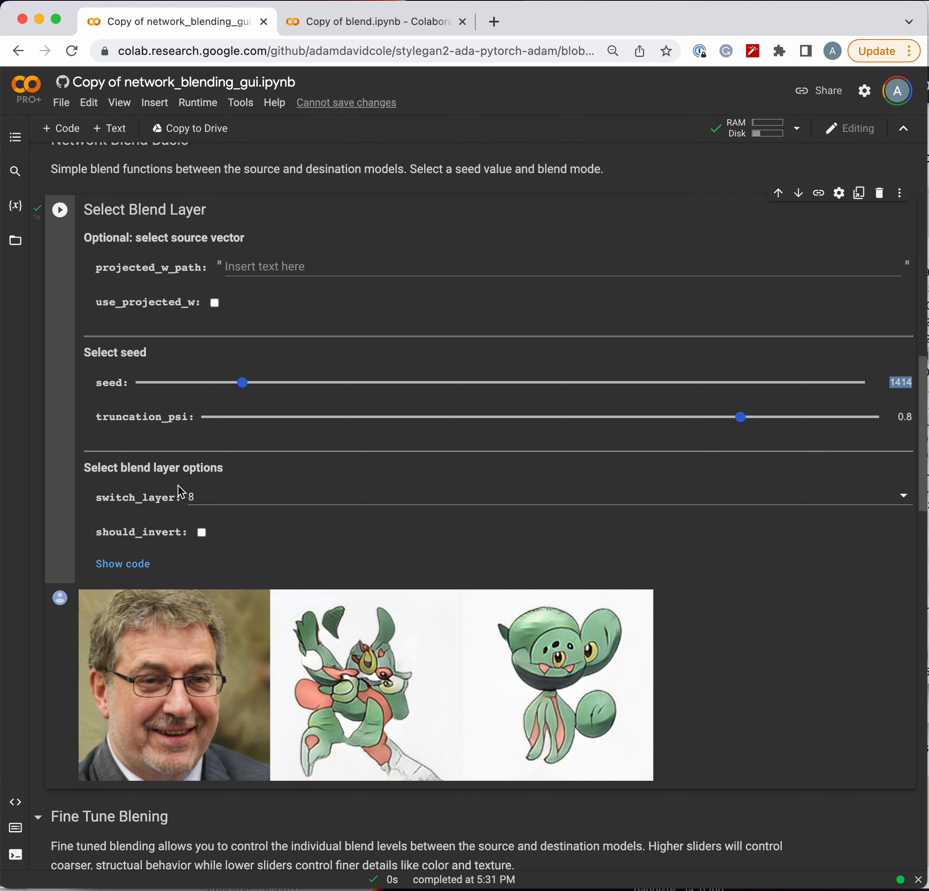
- Try switch_layer values 16, 32 and 64 in the basic blend, finishing on 16
left_click(212, 500)
left_click(221, 515)
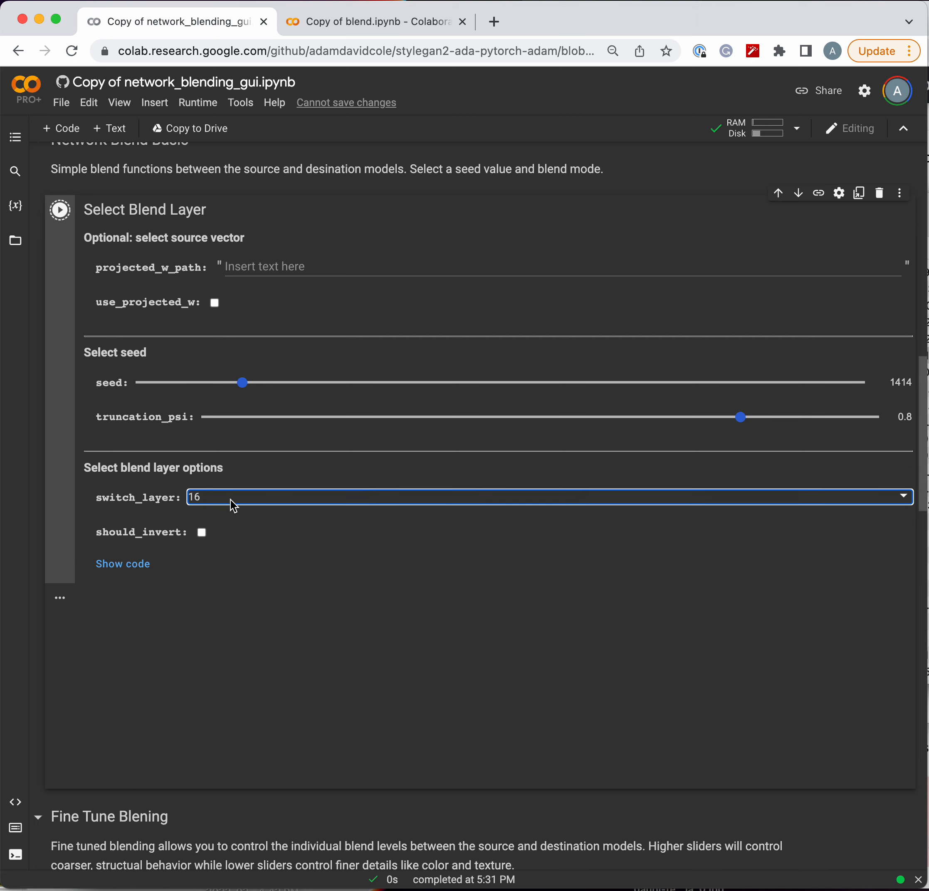
left_click(236, 499)
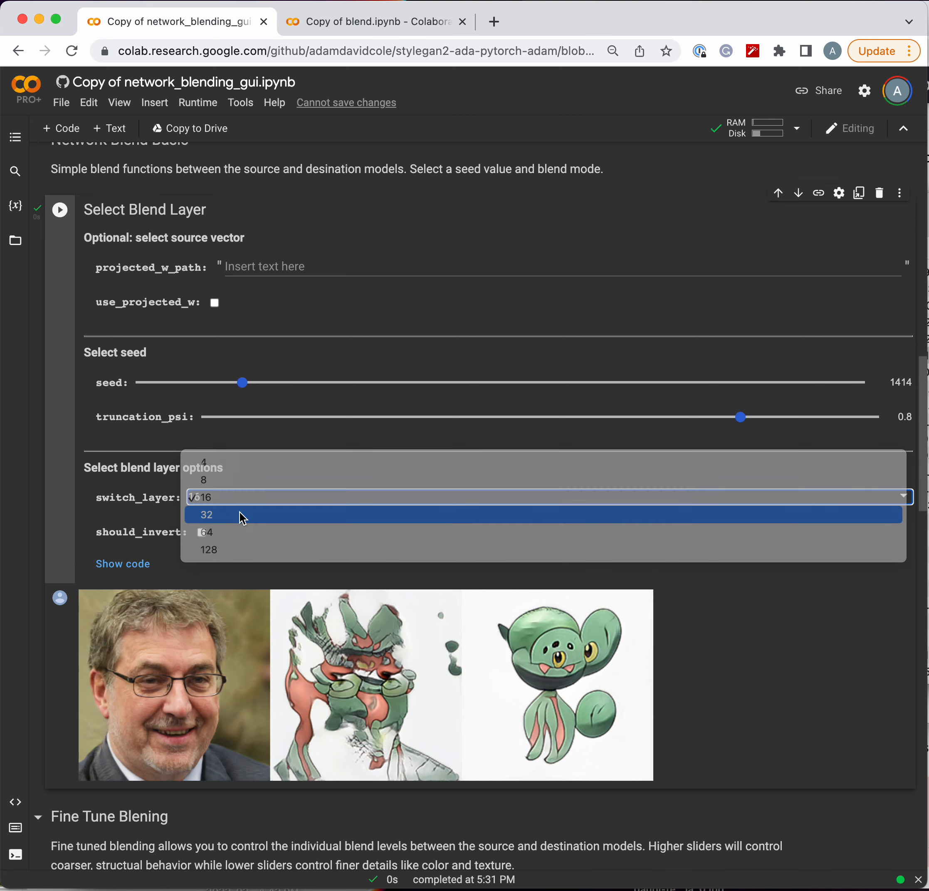
left_click(240, 513)
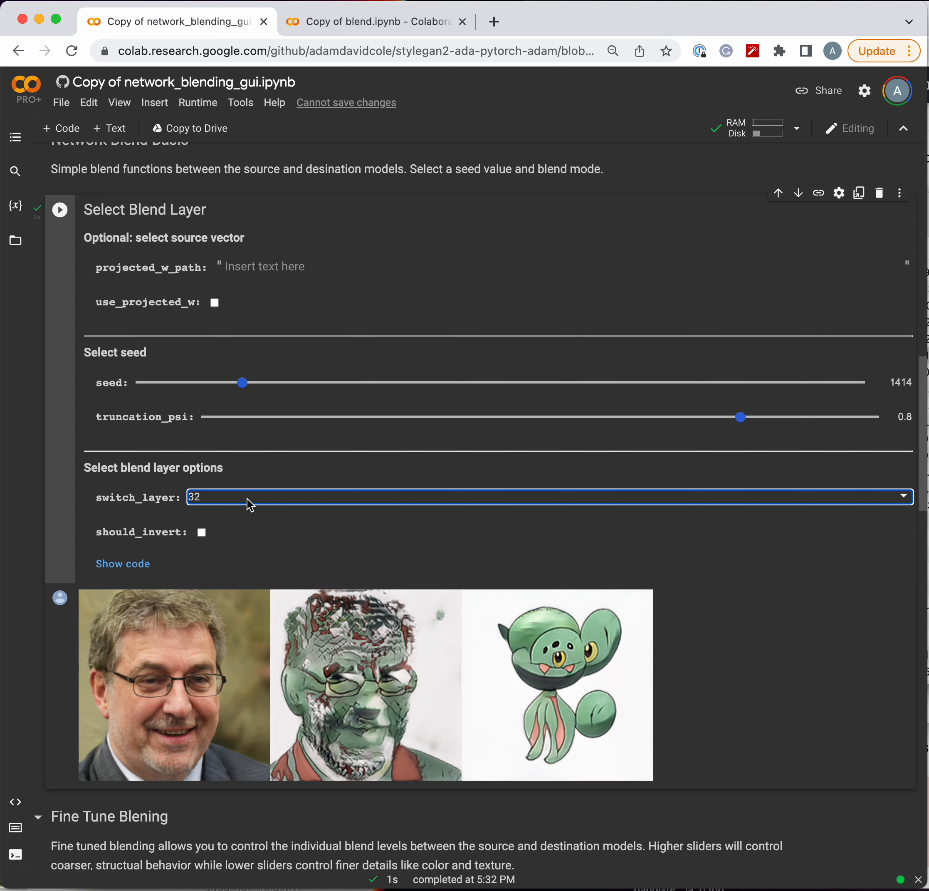
left_click(250, 505)
left_click(248, 515)
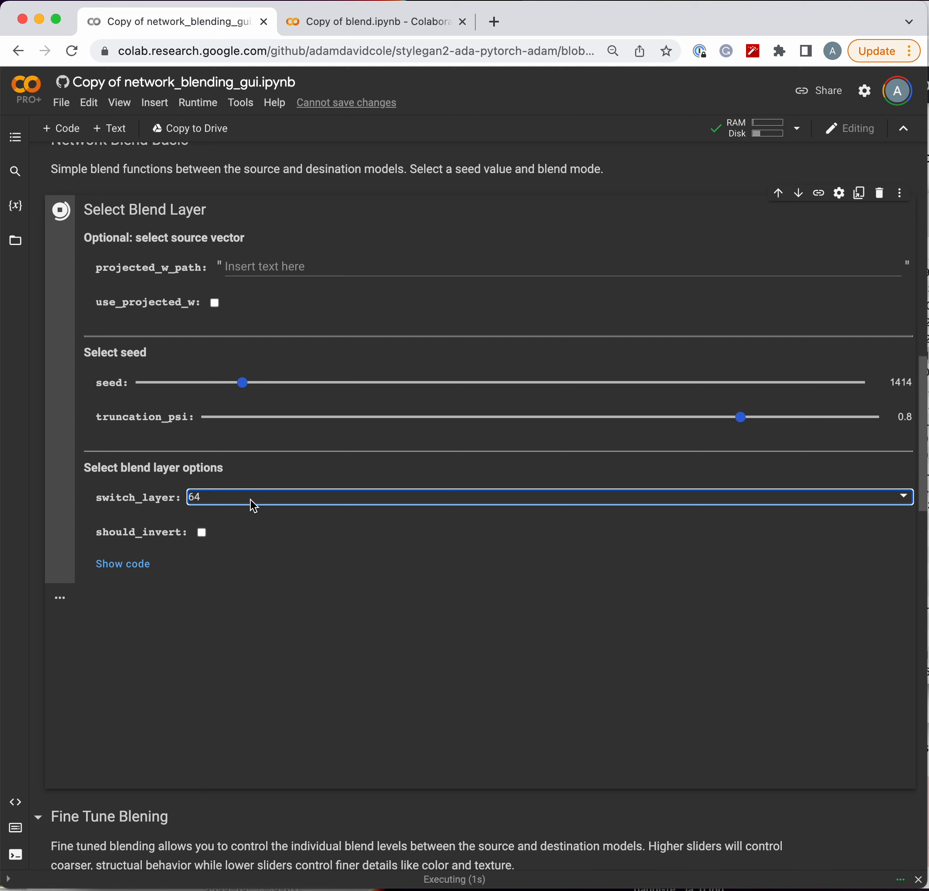
left_click(251, 499)
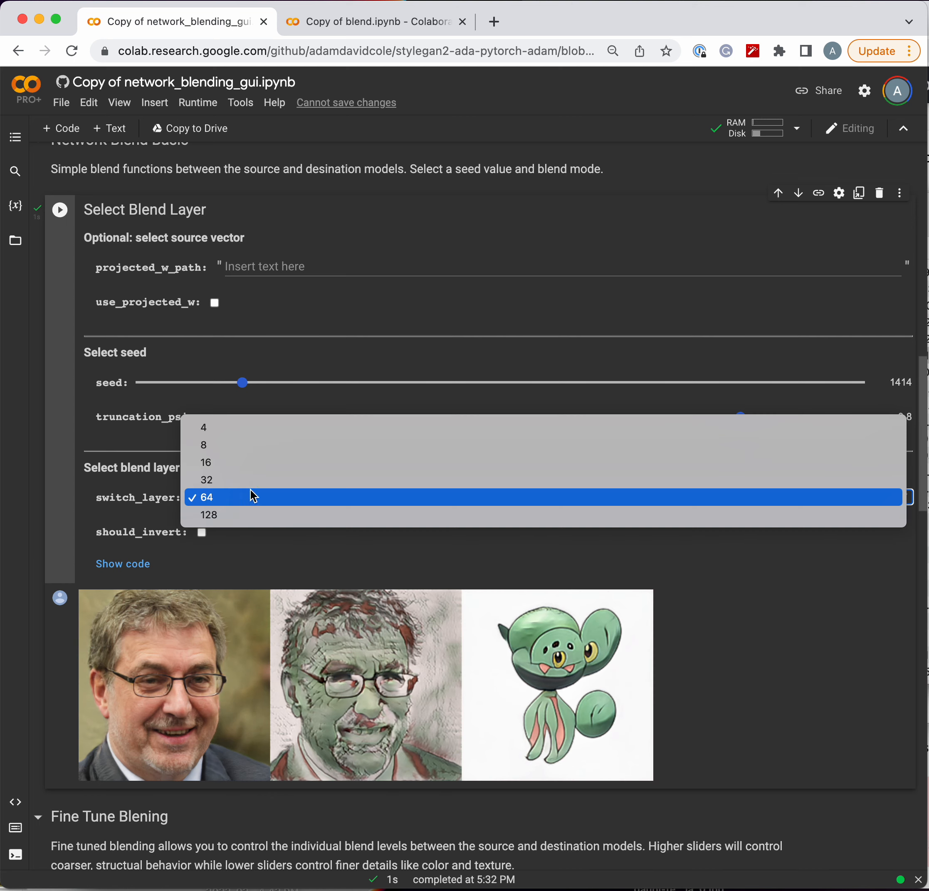
left_click(254, 462)
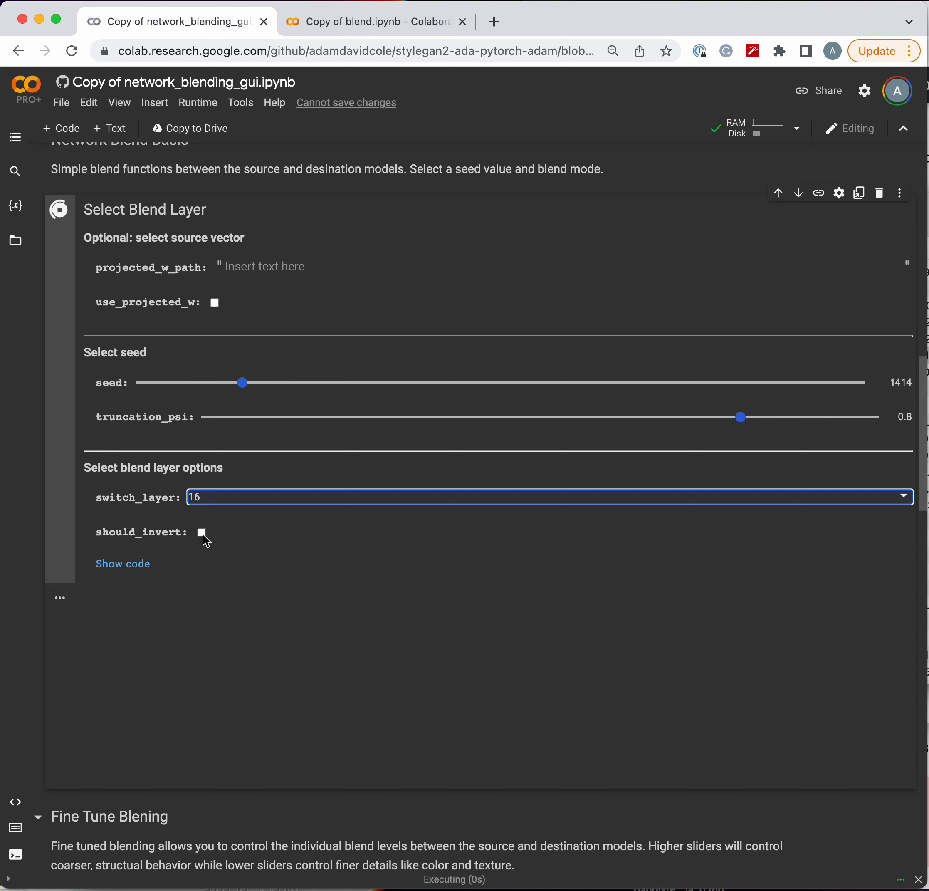
- Enable should_invert for the basic blend and set switch_layer to 8
left_click(201, 533)
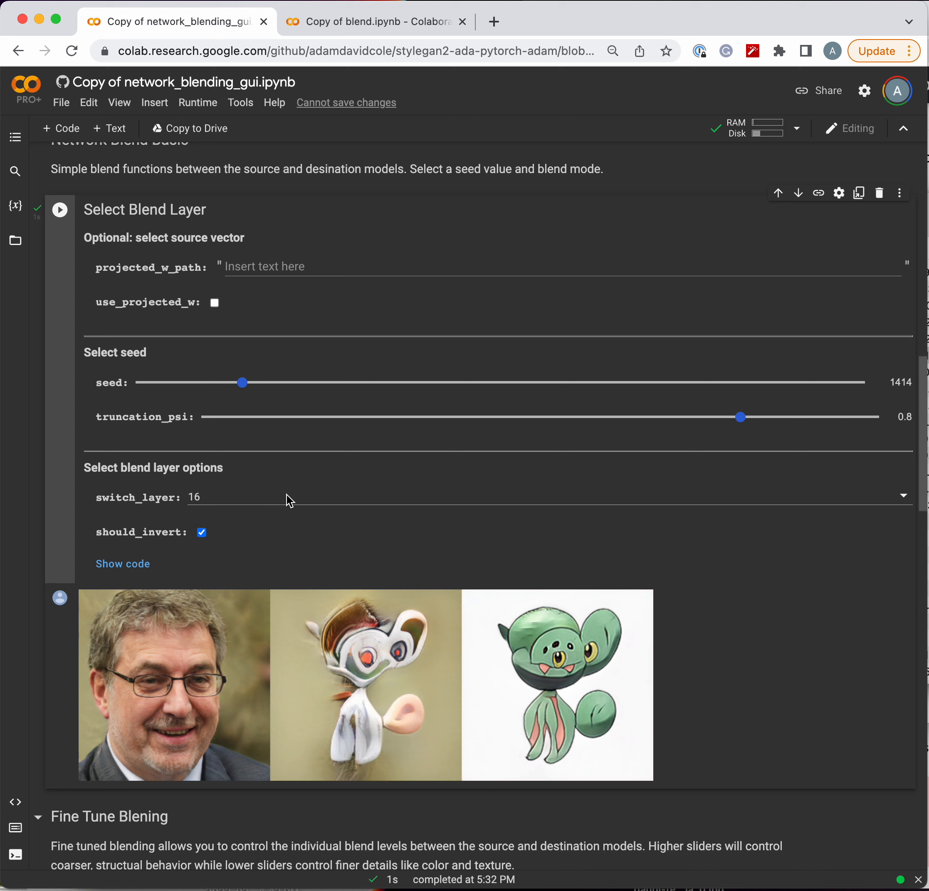
left_click(290, 498)
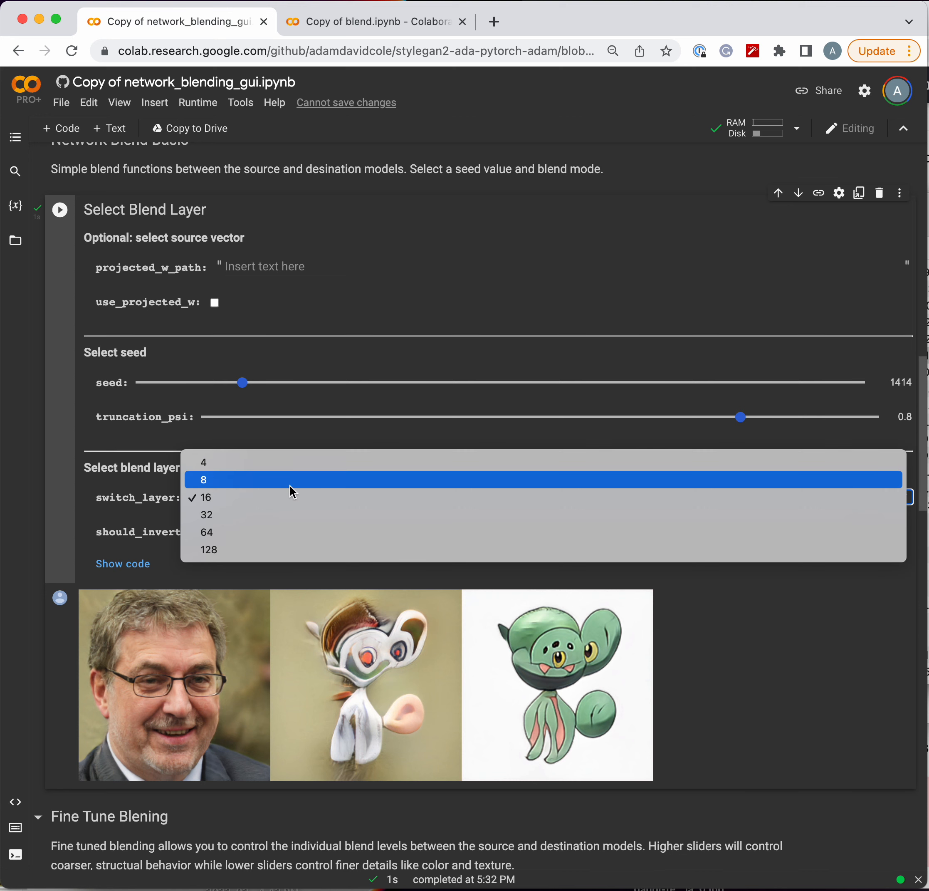
left_click(290, 485)
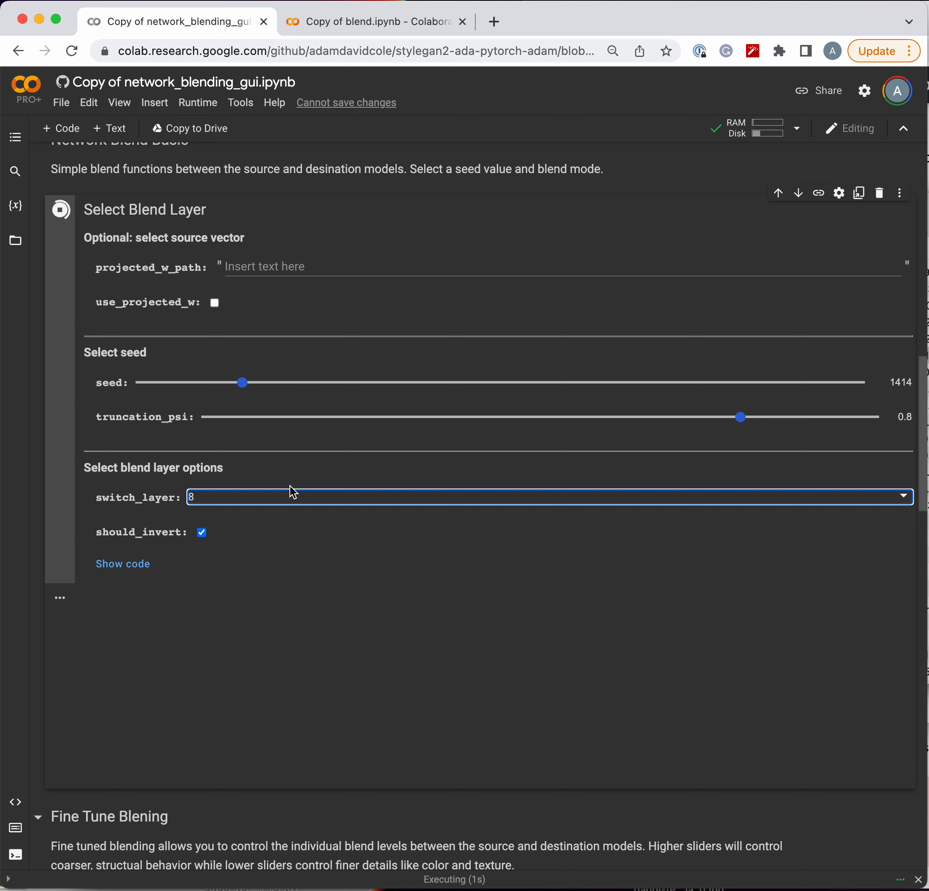
- Set the basic blend's switch_layer to 32 and turn off should_invert
left_click(296, 494)
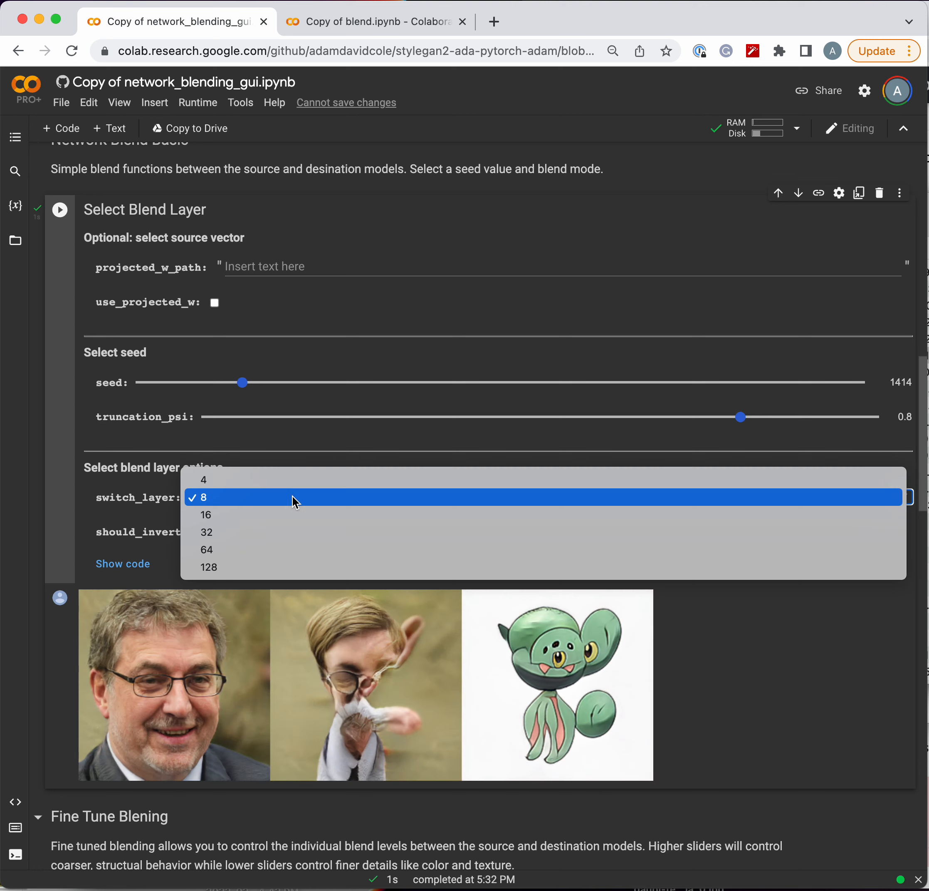
left_click(284, 533)
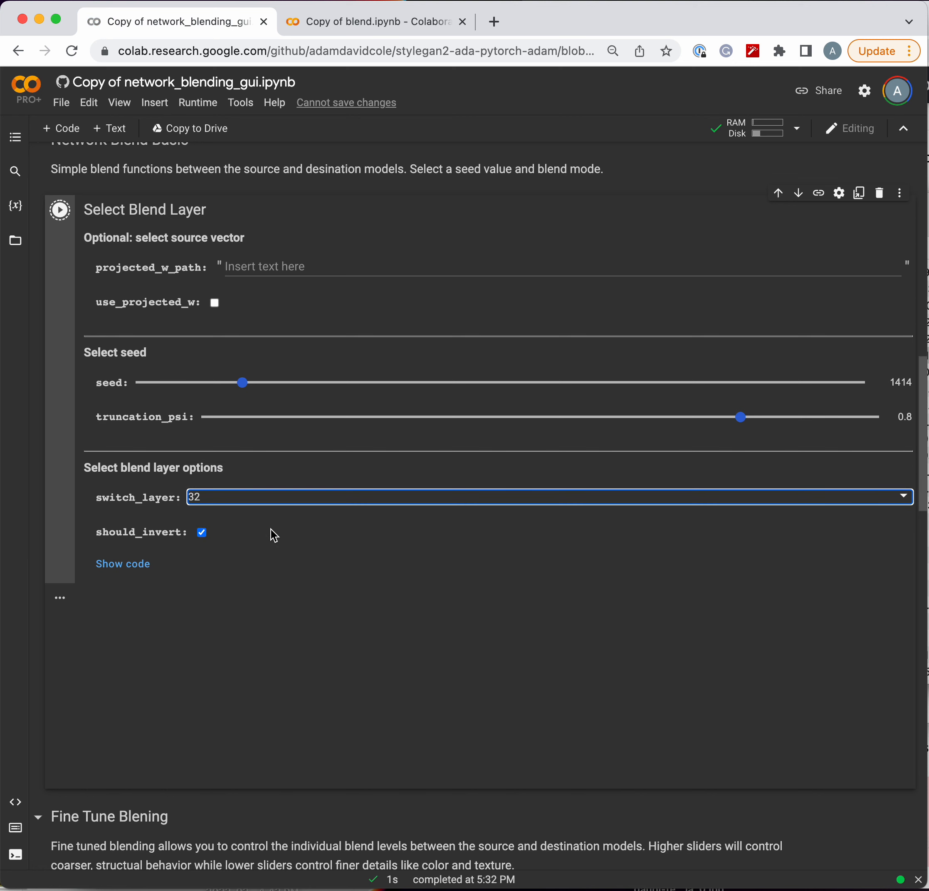
left_click(201, 532)
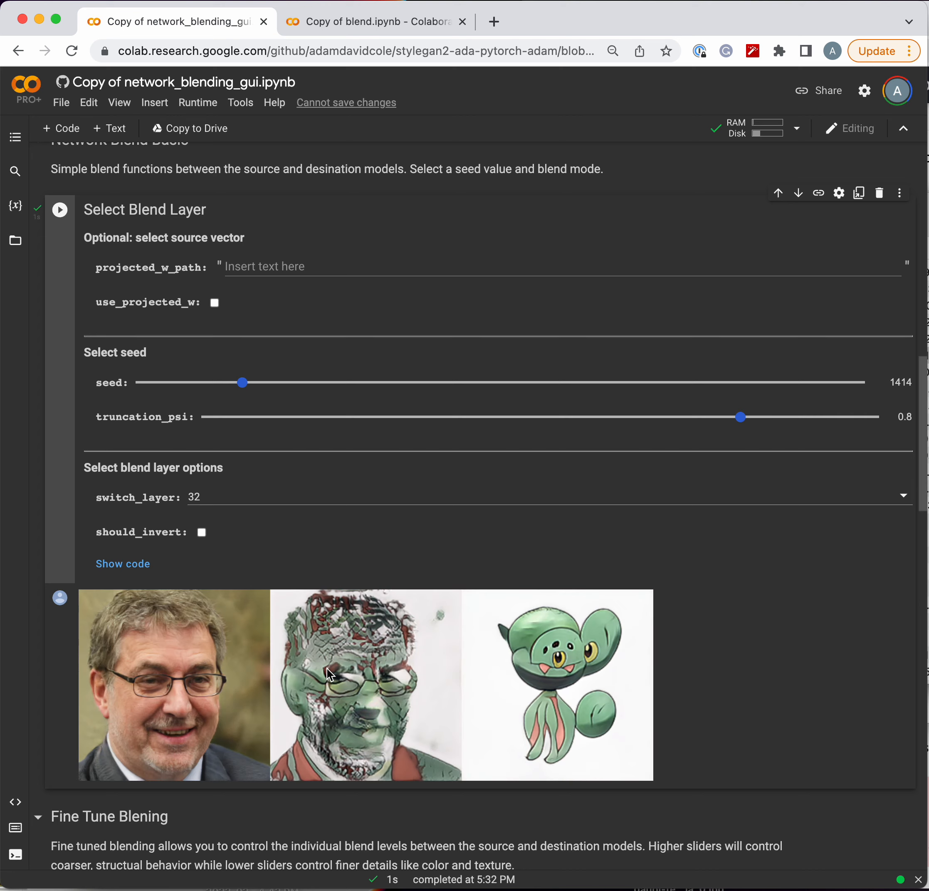
- Run the Select Blend Layer cell in the fine-tune blending section and bring its output into view
scroll(322, 537, "down", 6)
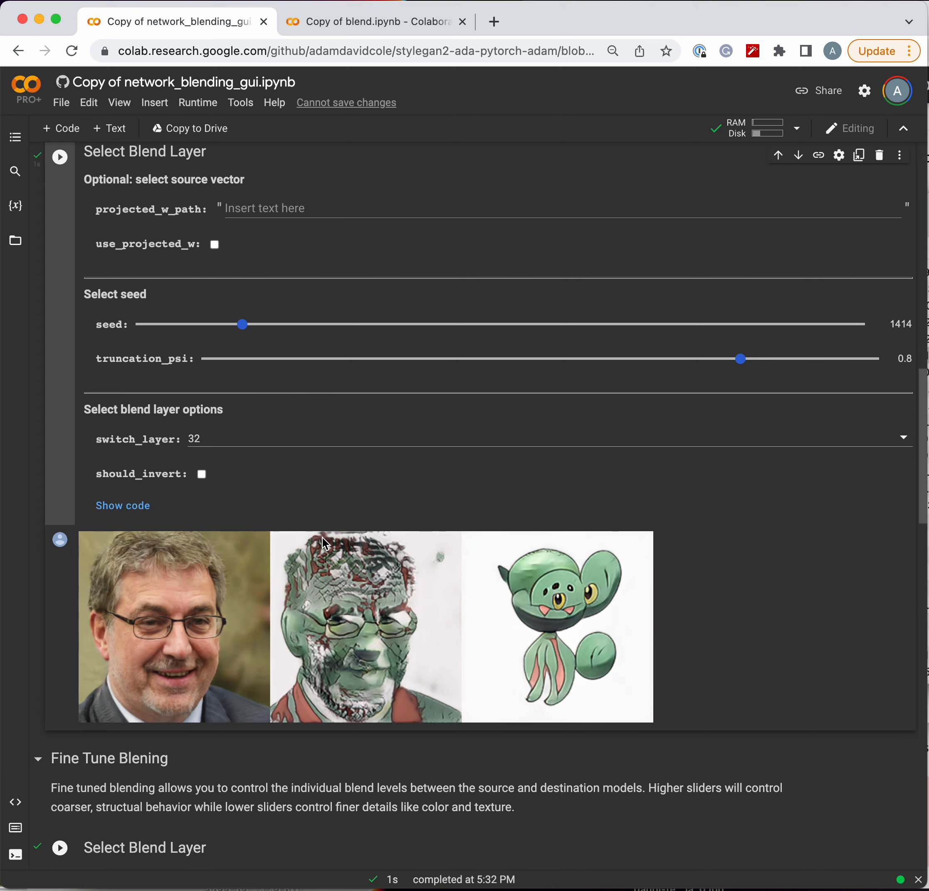
scroll(322, 537, "down", 7)
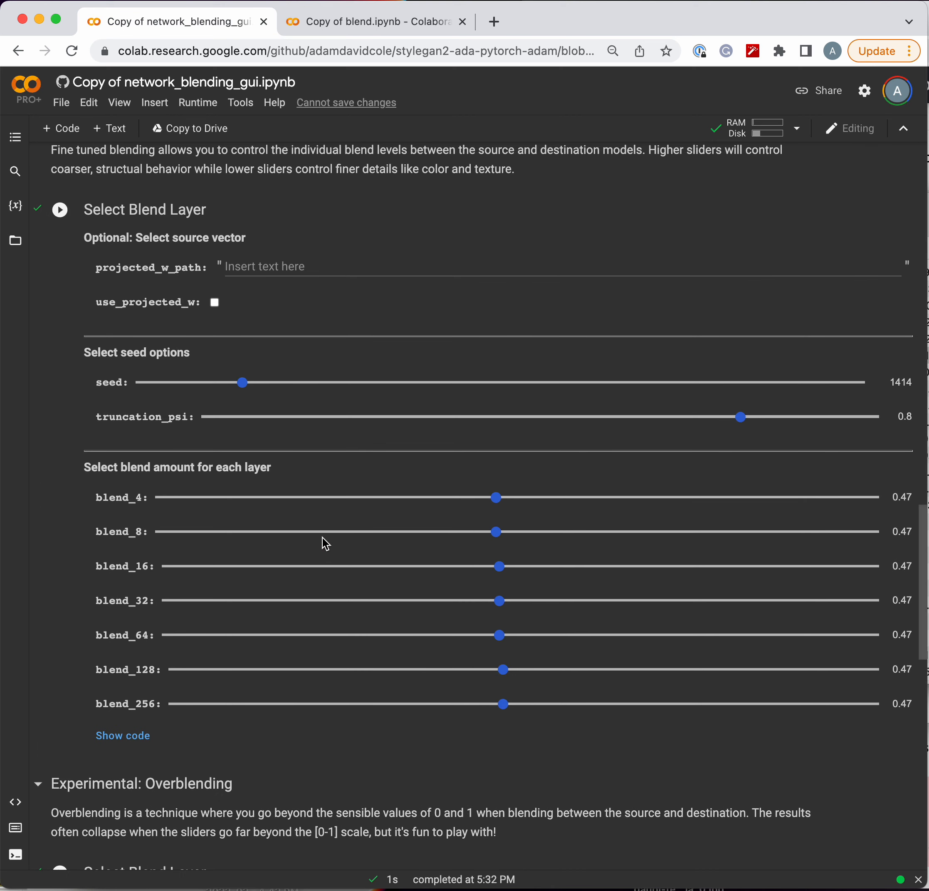
scroll(322, 538, "up", 1)
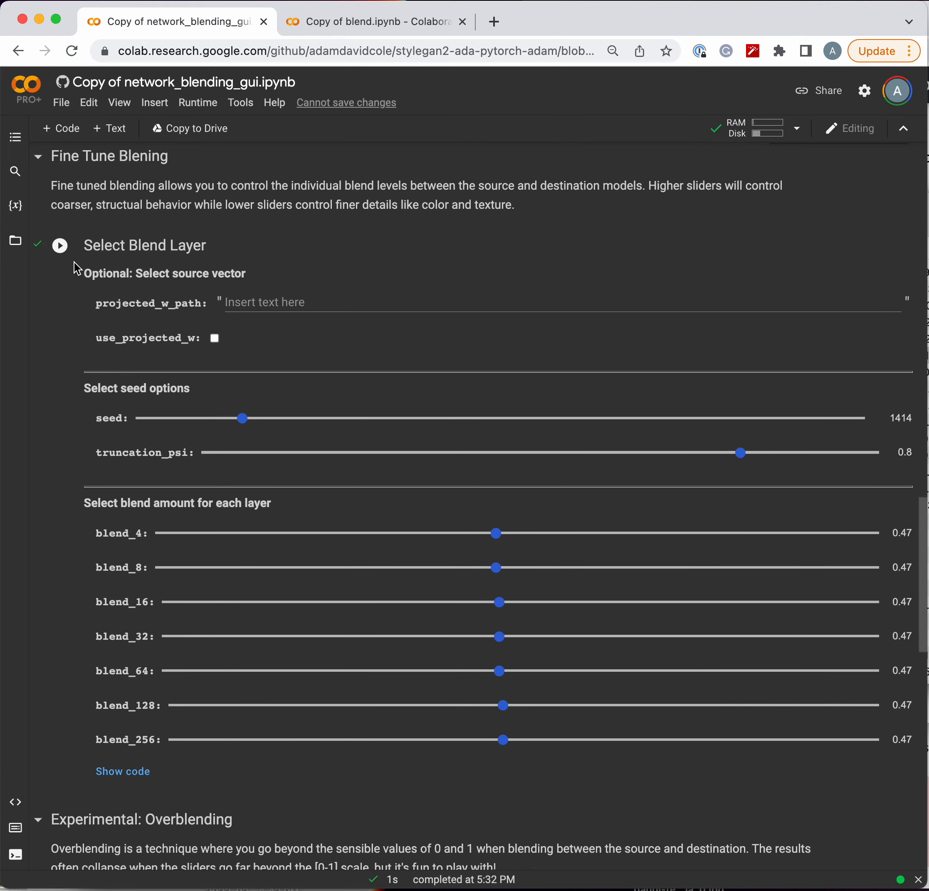
left_click(61, 246)
scroll(395, 518, "down", 5)
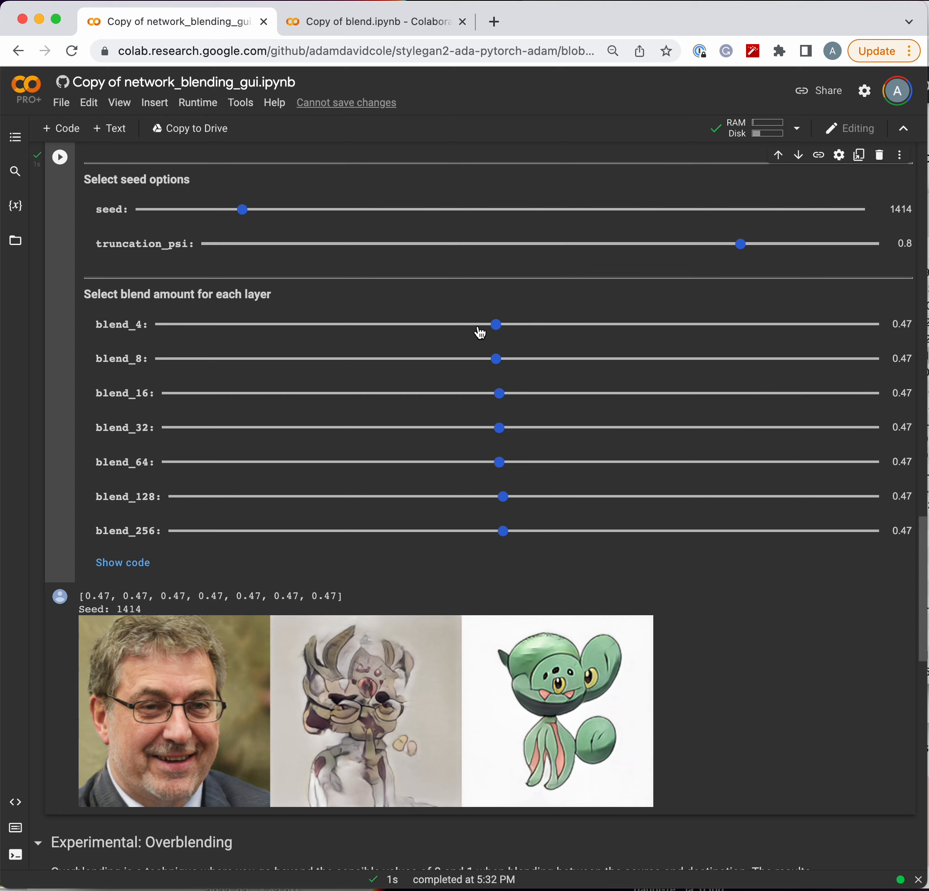
- Set blend_4 and blend_8 to 0 in the fine-tune blending cell
left_click_drag(480, 328, 496, 334)
scroll(494, 464, "down", 2)
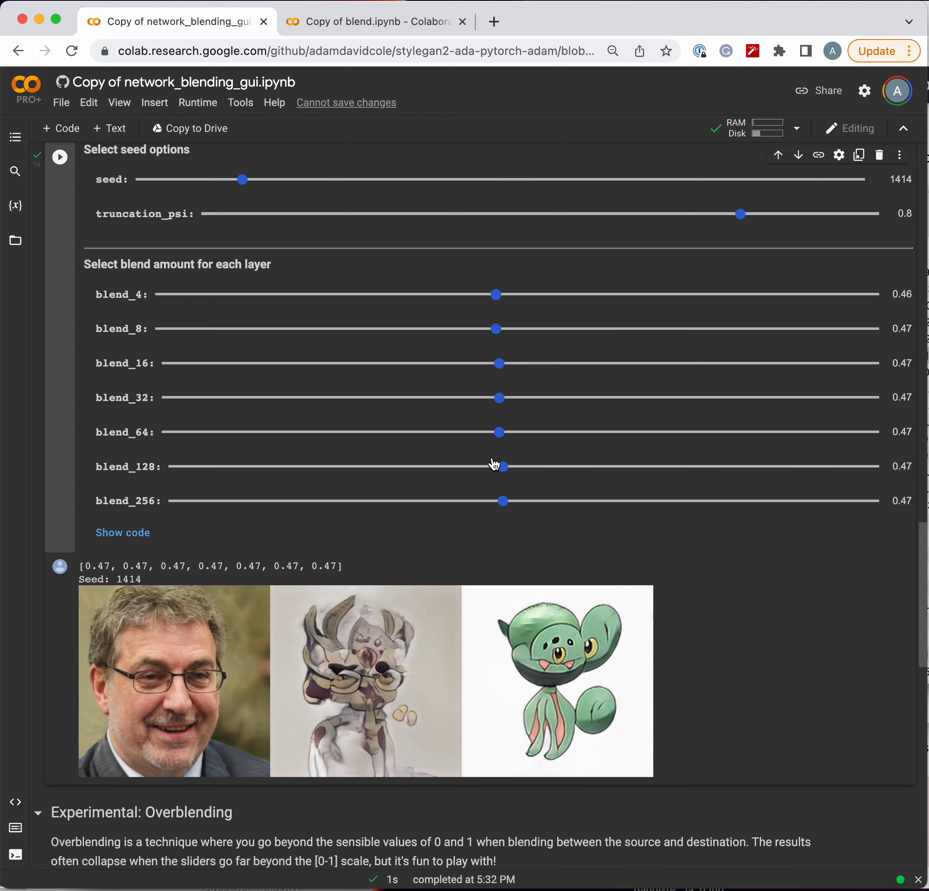
scroll(494, 465, "down", 1)
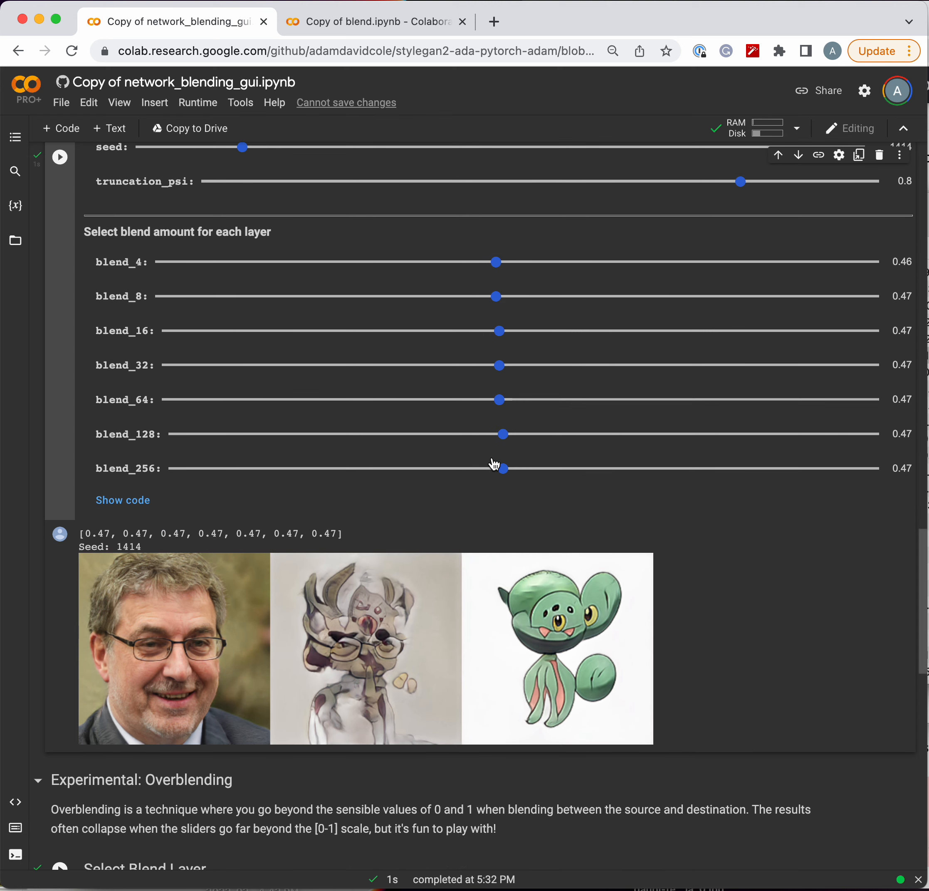
left_click(161, 264)
left_click(158, 300)
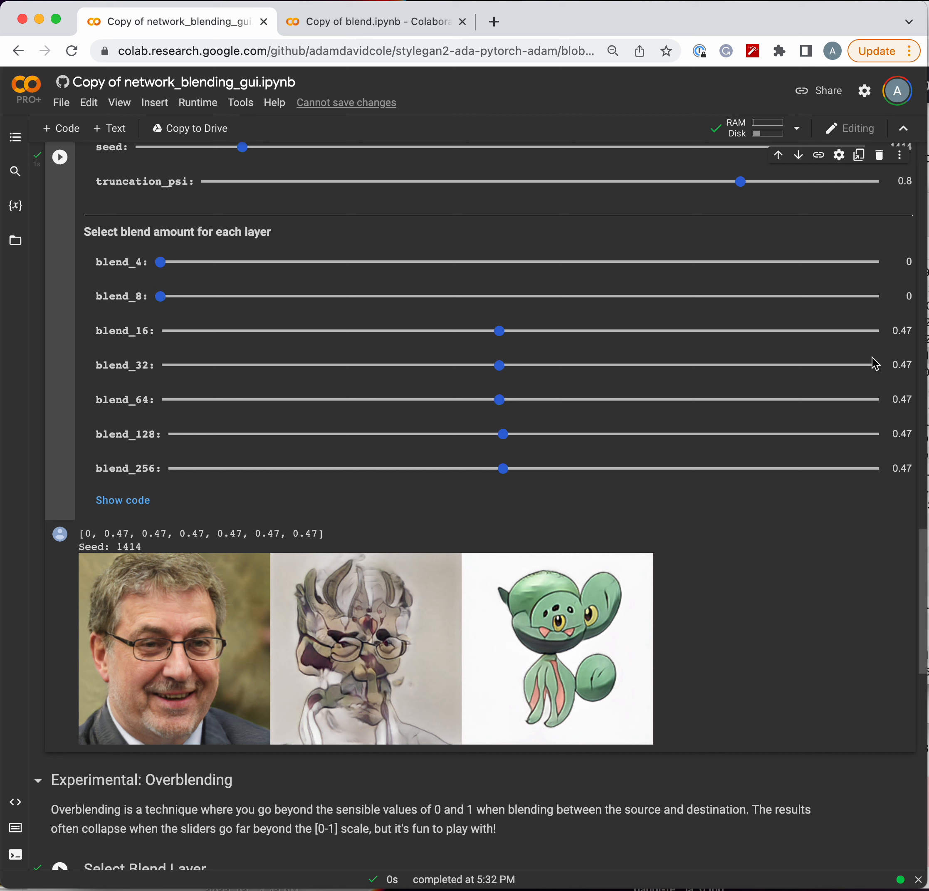
- Set blend_256 and blend_128 to 1, blend_64 to 0.96 and blend_32 to 0.92 in the fine-tune blending cell
left_click(875, 469)
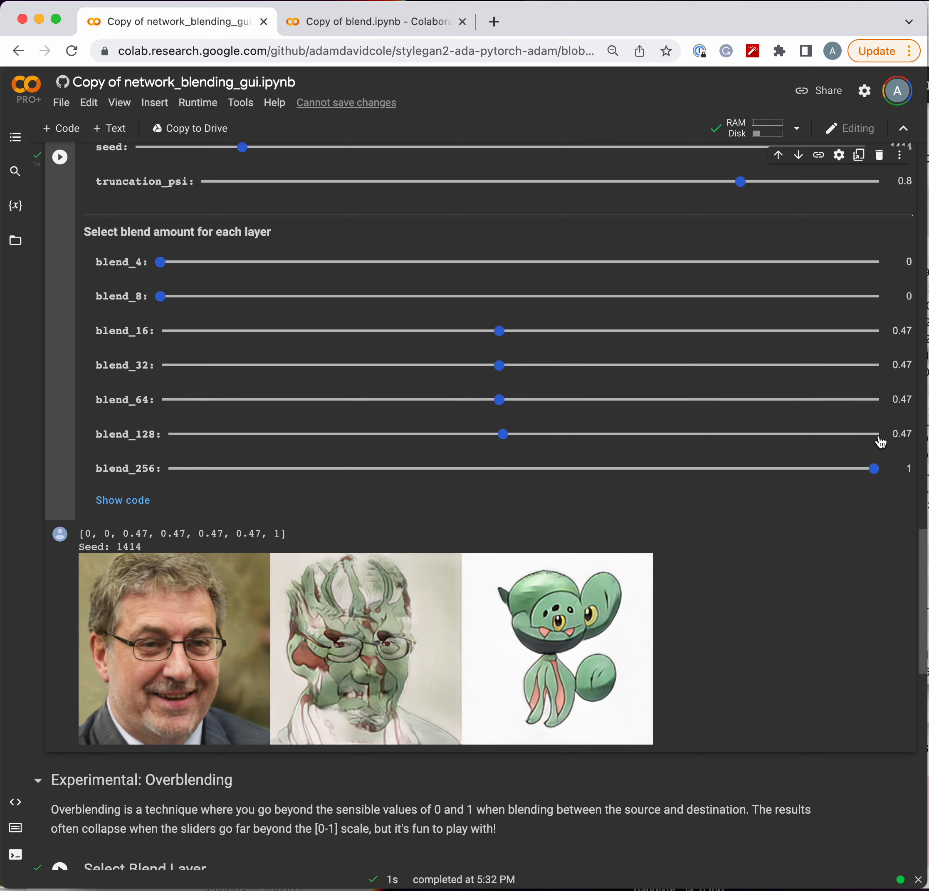
left_click(879, 435)
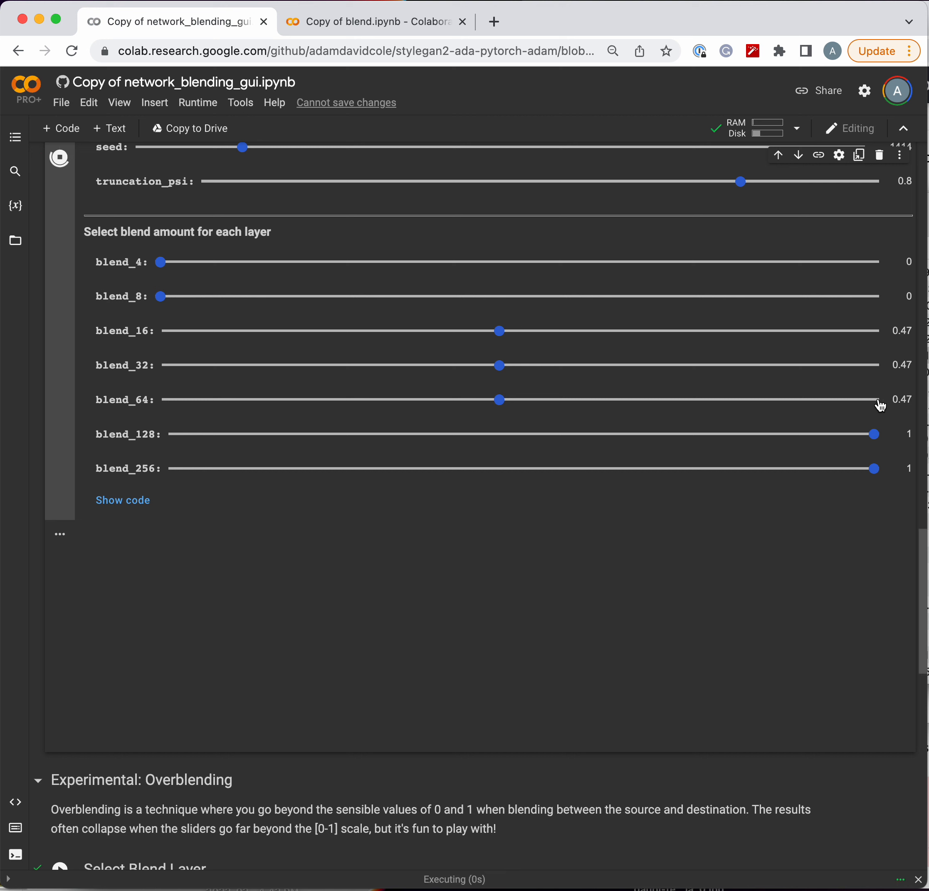
left_click(851, 400)
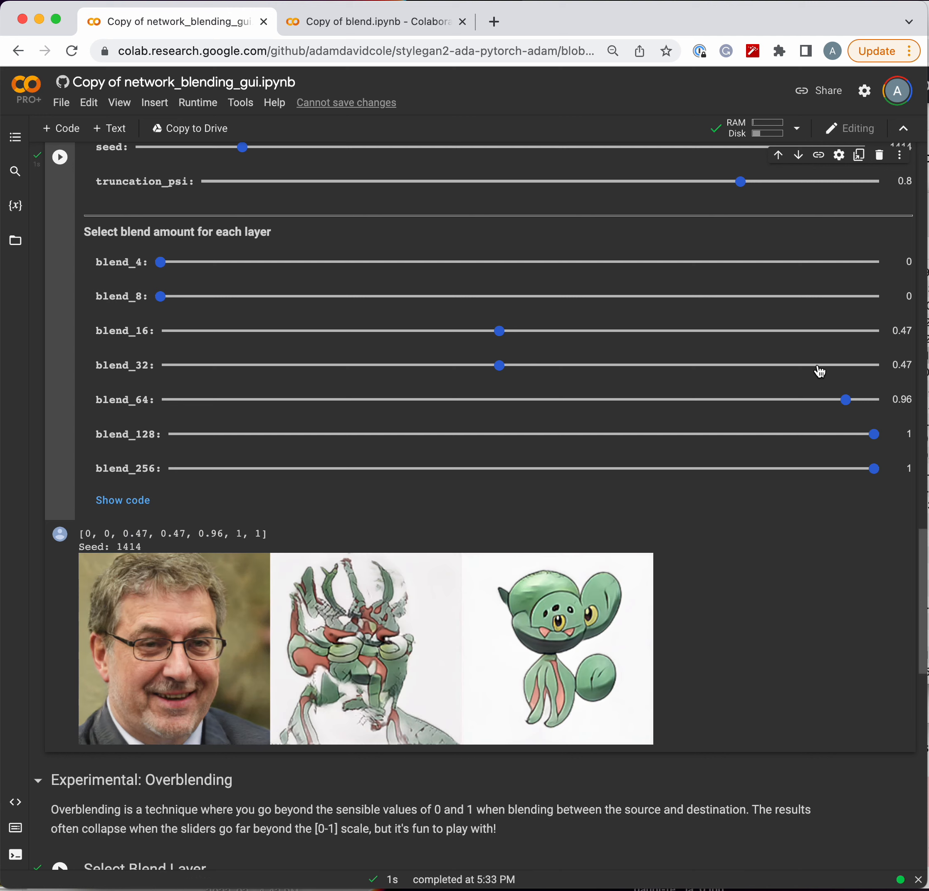
left_click(817, 365)
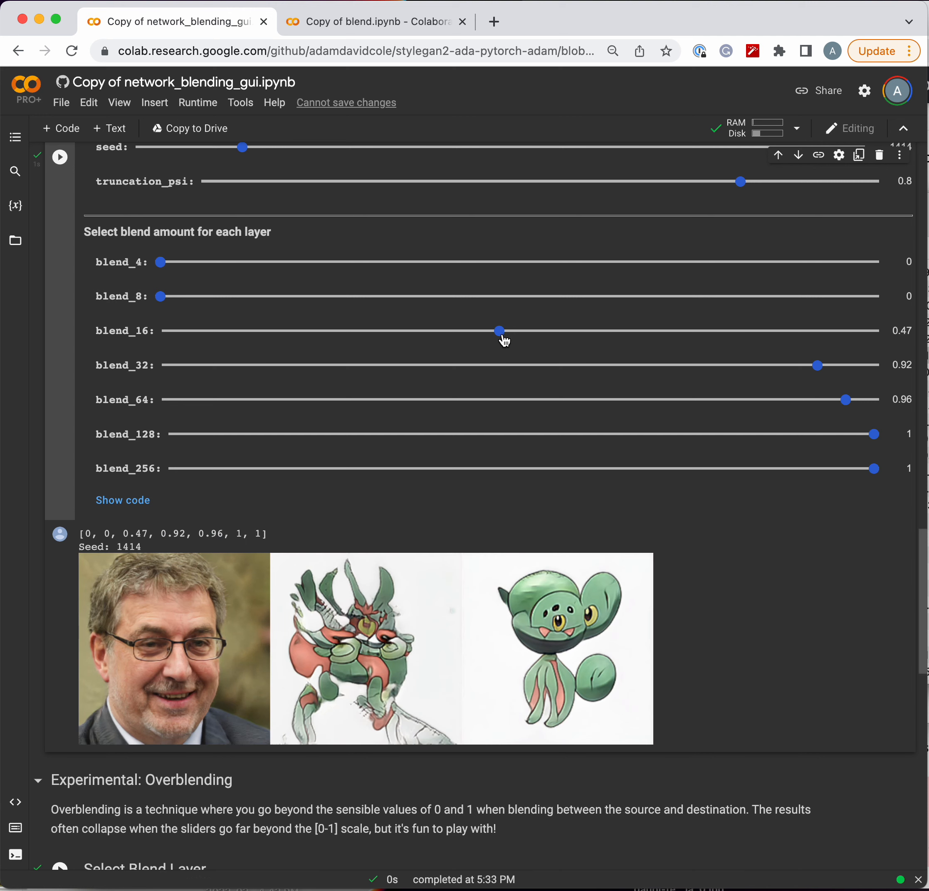
- Try blend_16 at 0, 1, 0.42 and 0.55, and settle on 0.63
left_click_drag(502, 335, 177, 341)
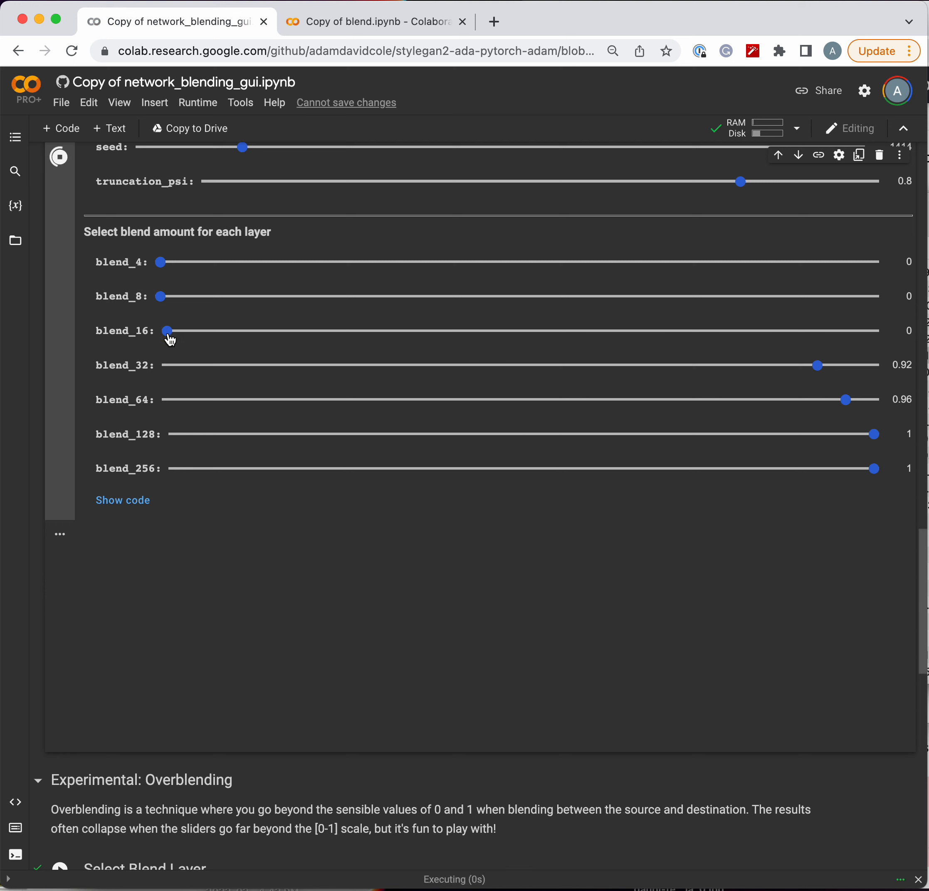
left_click_drag(169, 340, 877, 356)
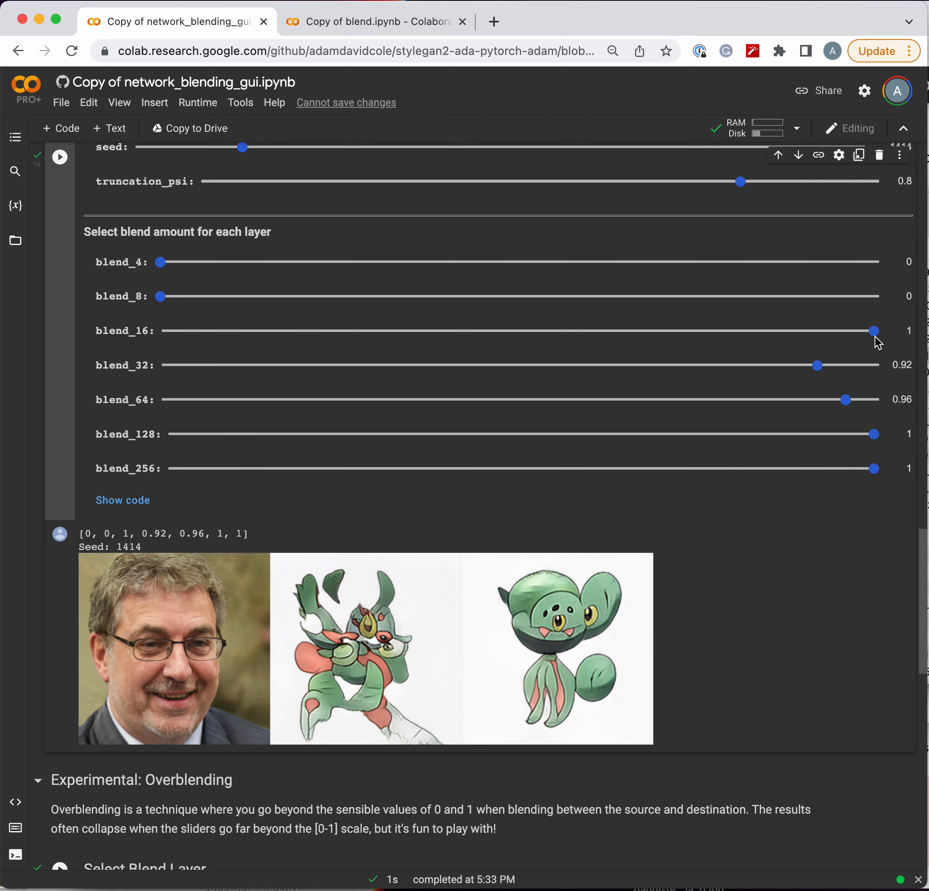
left_click_drag(876, 339, 459, 351)
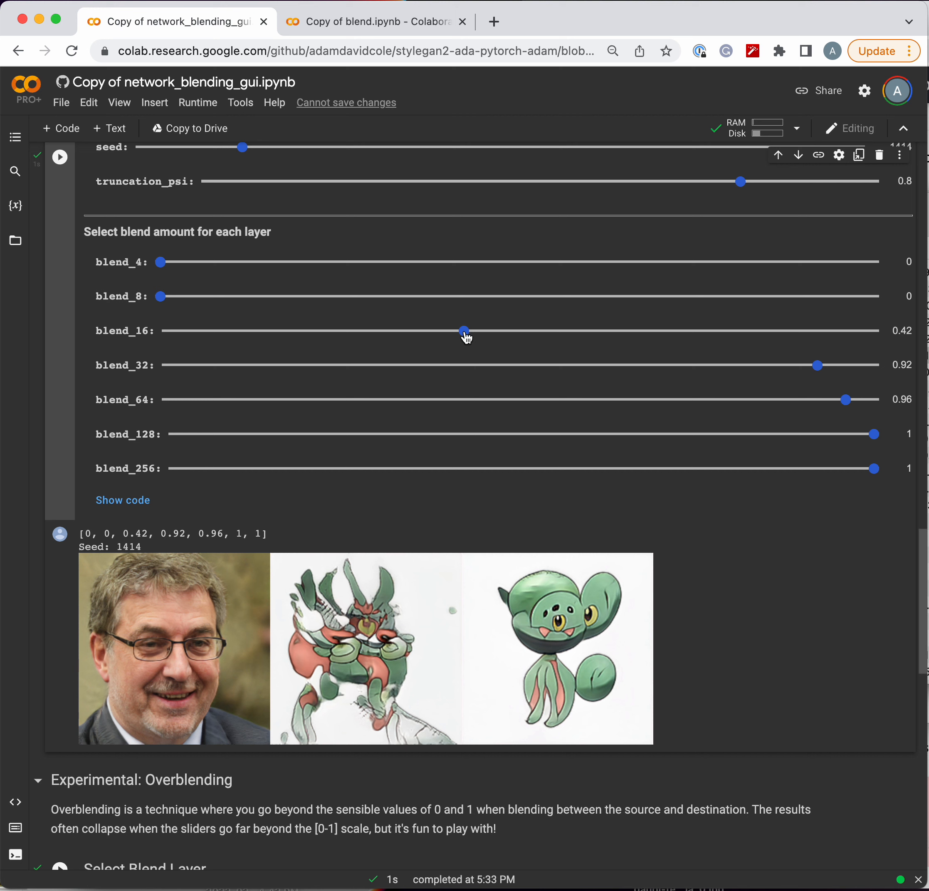
left_click_drag(465, 333, 557, 337)
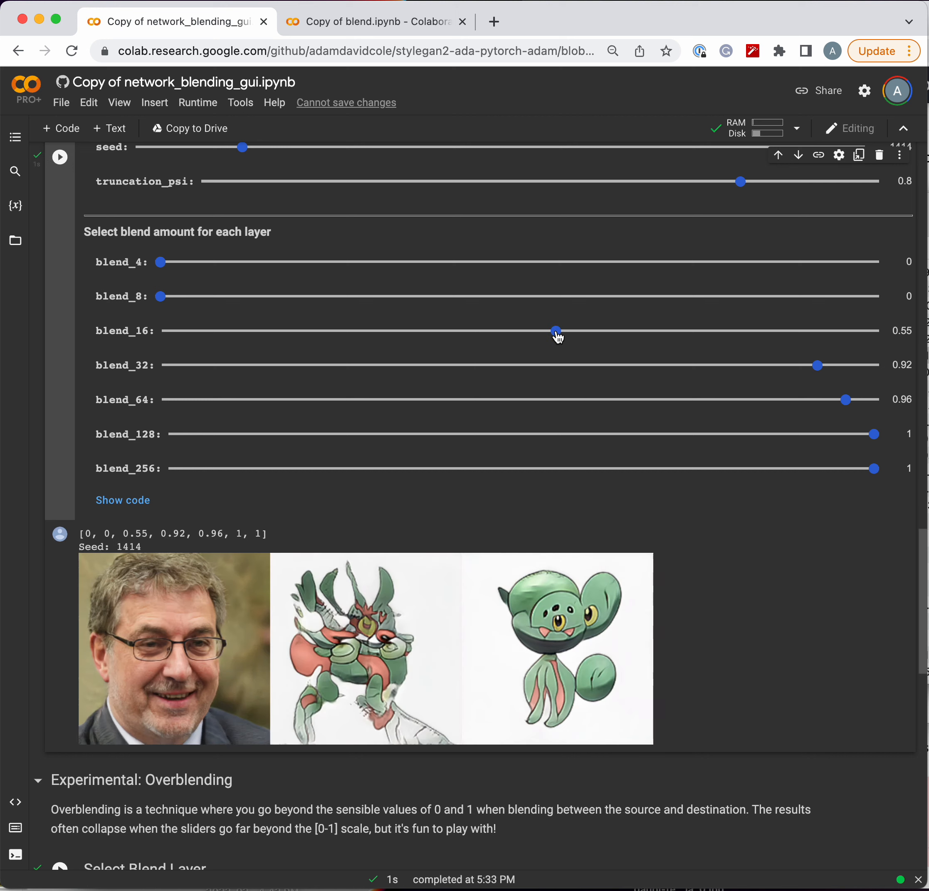
left_click_drag(559, 337, 614, 335)
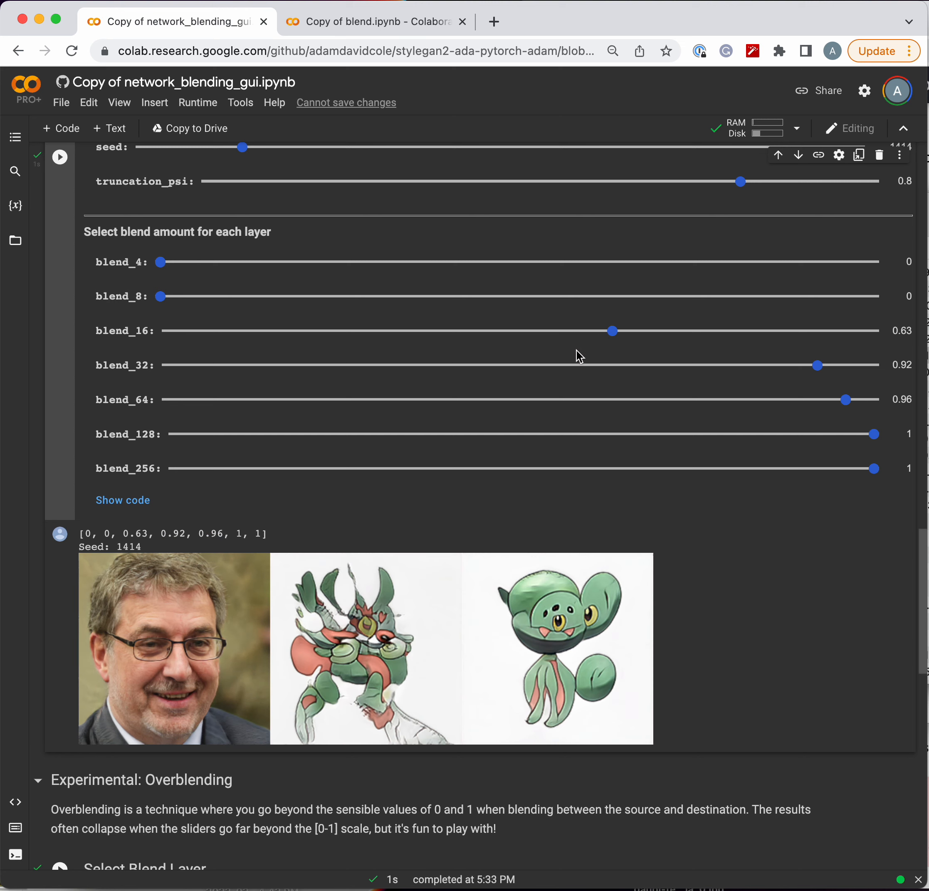
scroll(557, 512, "up", 1)
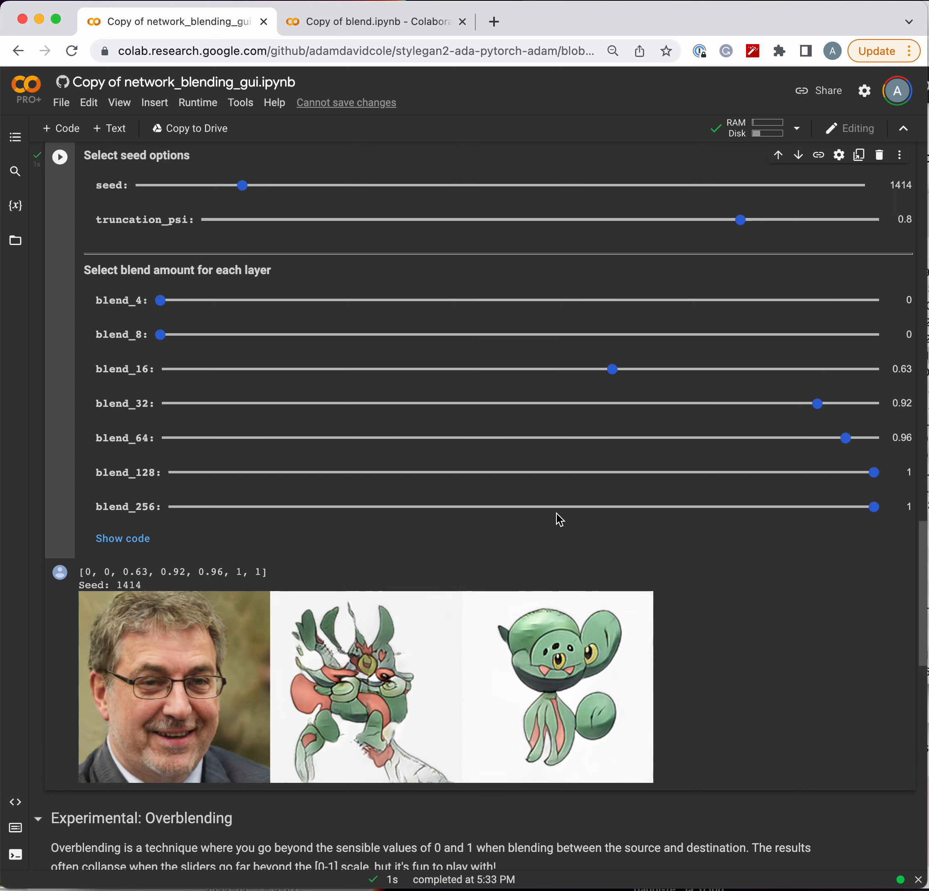